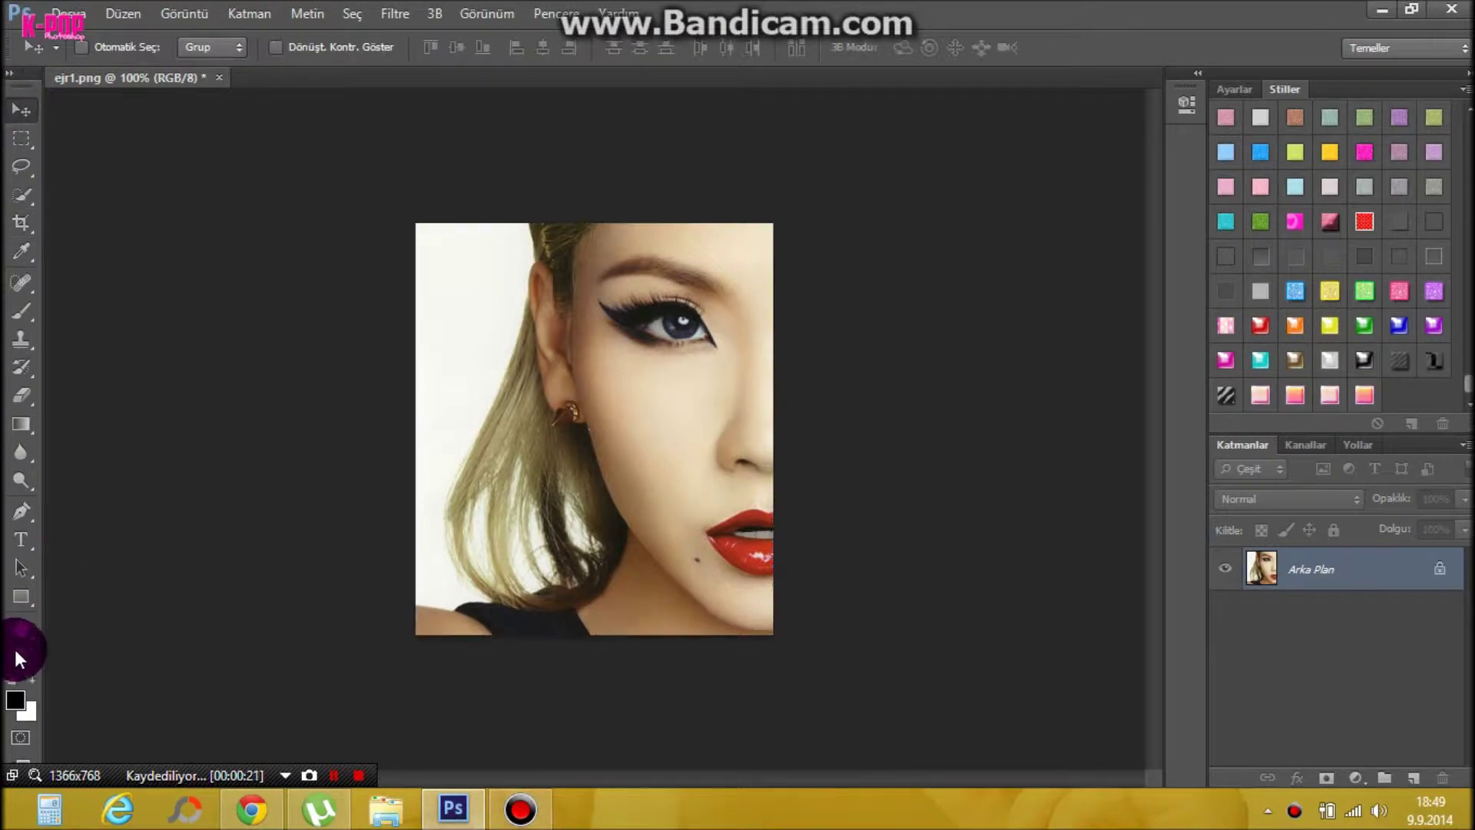
- Add a new layer in Renk (Color) blend mode and paint it black over the whole portrait
key(z)
click(448, 299)
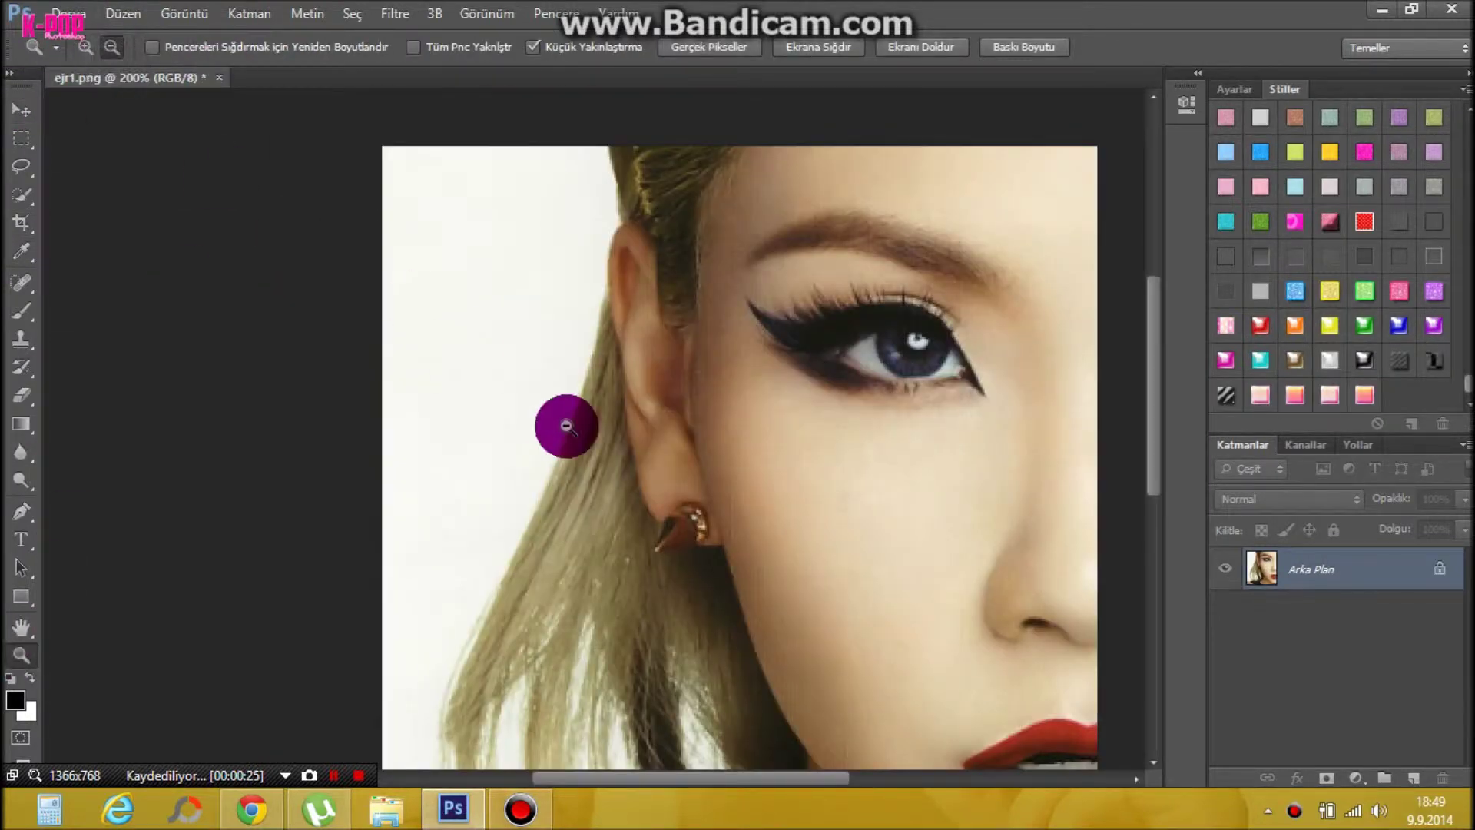
alt+click(395, 181)
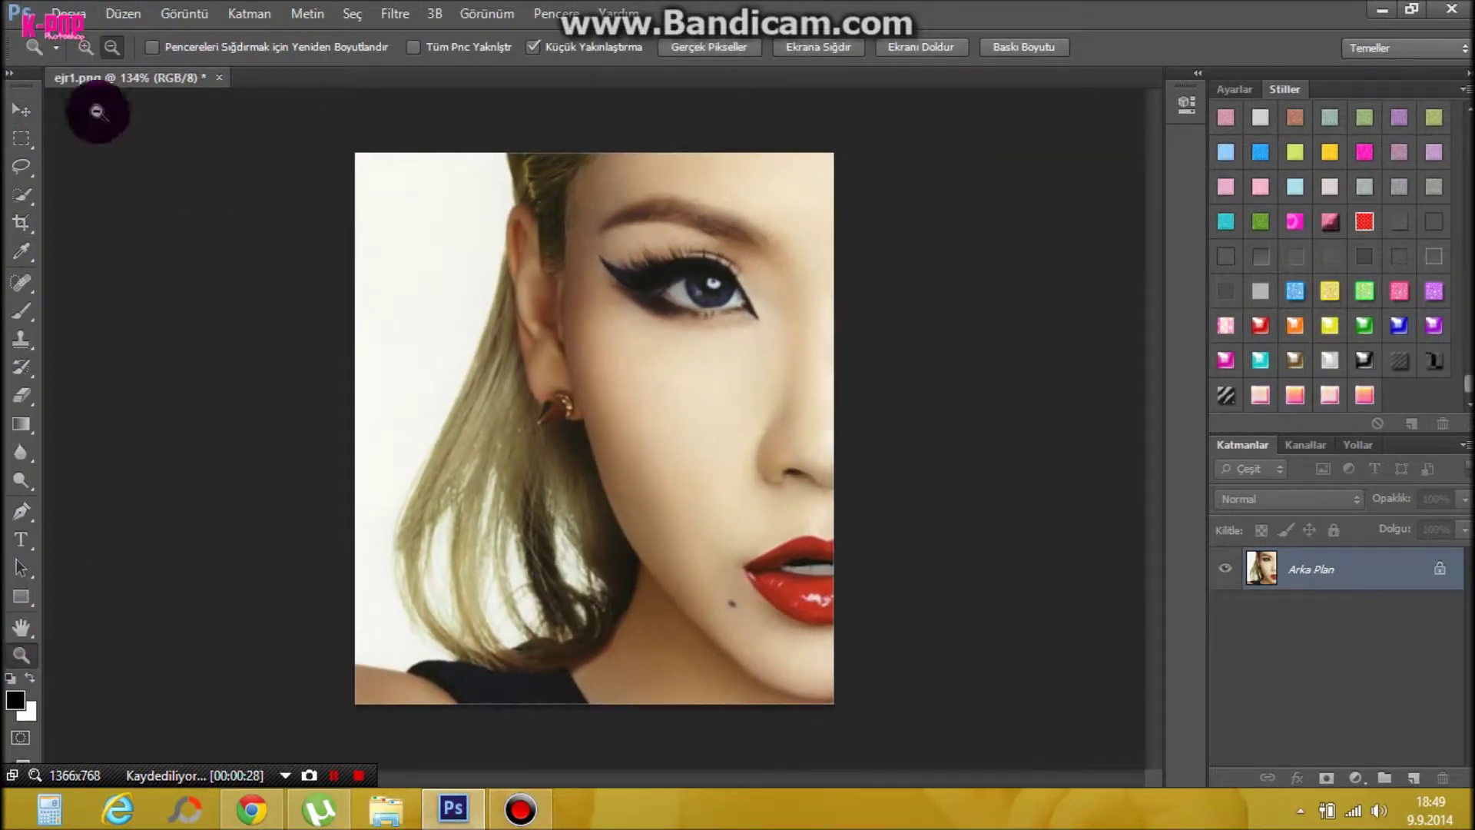
click(15, 112)
click(1413, 777)
click(1291, 499)
click(1260, 534)
click(31, 312)
mouse_move(382, 287)
mouse_down()
mouse_move(389, 560)
mouse_move(484, 643)
mouse_move(527, 126)
mouse_move(583, 751)
mouse_move(704, 629)
mouse_move(614, 180)
mouse_move(652, 685)
mouse_move(791, 517)
mouse_move(764, 744)
mouse_move(874, 261)
mouse_move(542, 11)
mouse_move(821, 604)
mouse_move(576, 614)
mouse_up()
- Add a second empty layer, Katman 2, and hide it
click(15, 115)
click(527, 365)
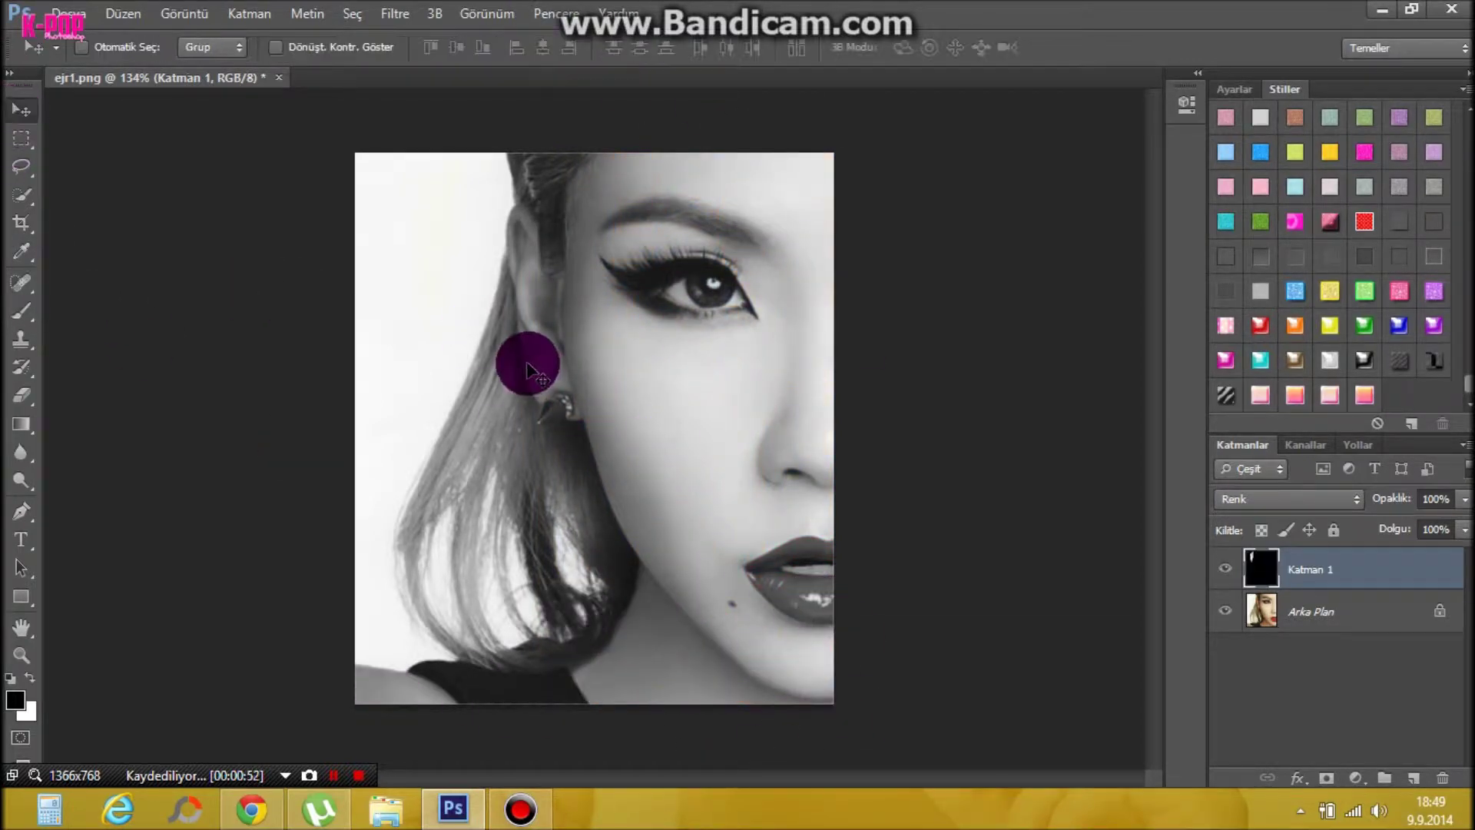
click(22, 313)
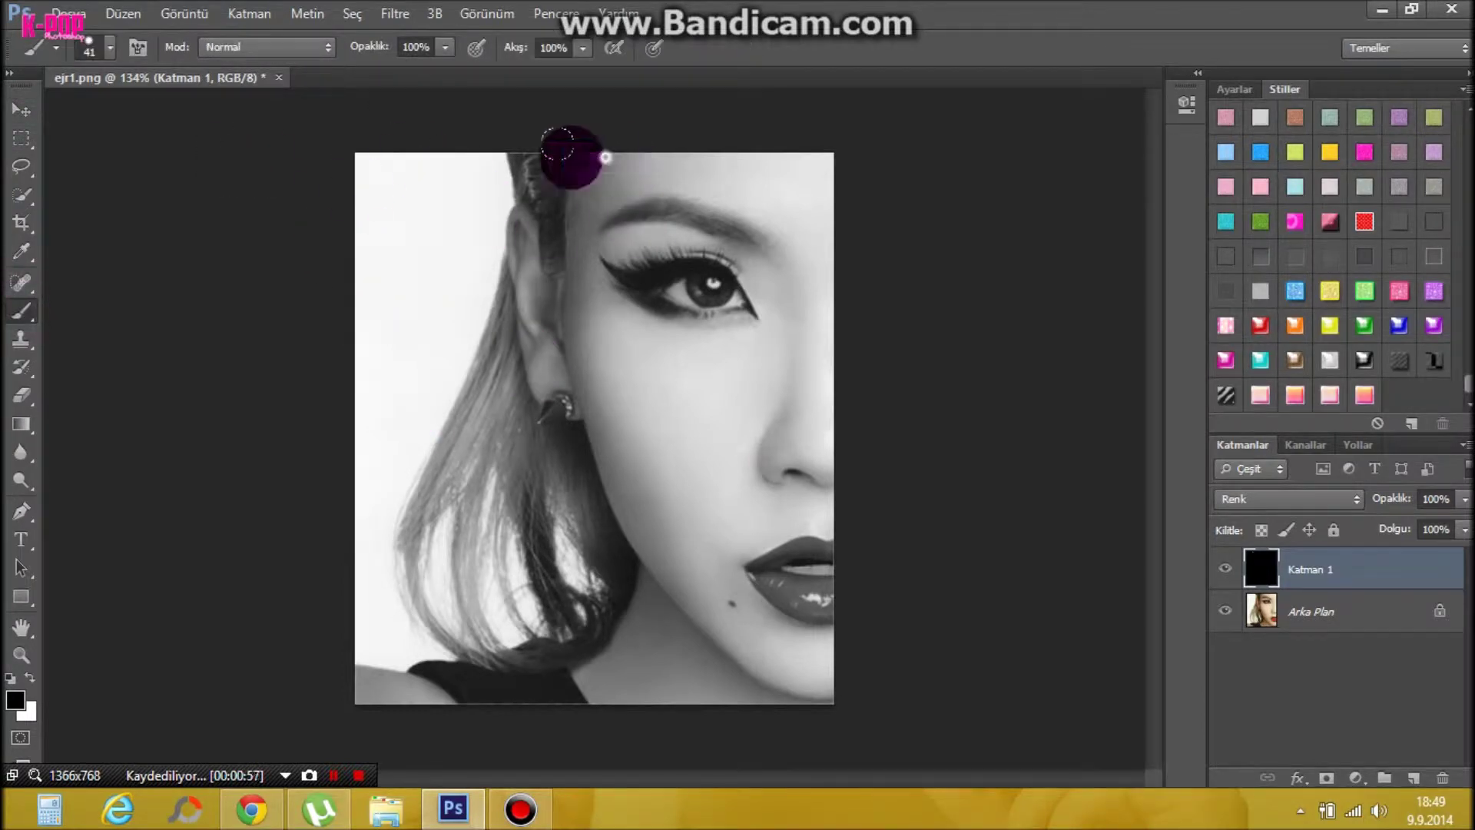
click(21, 110)
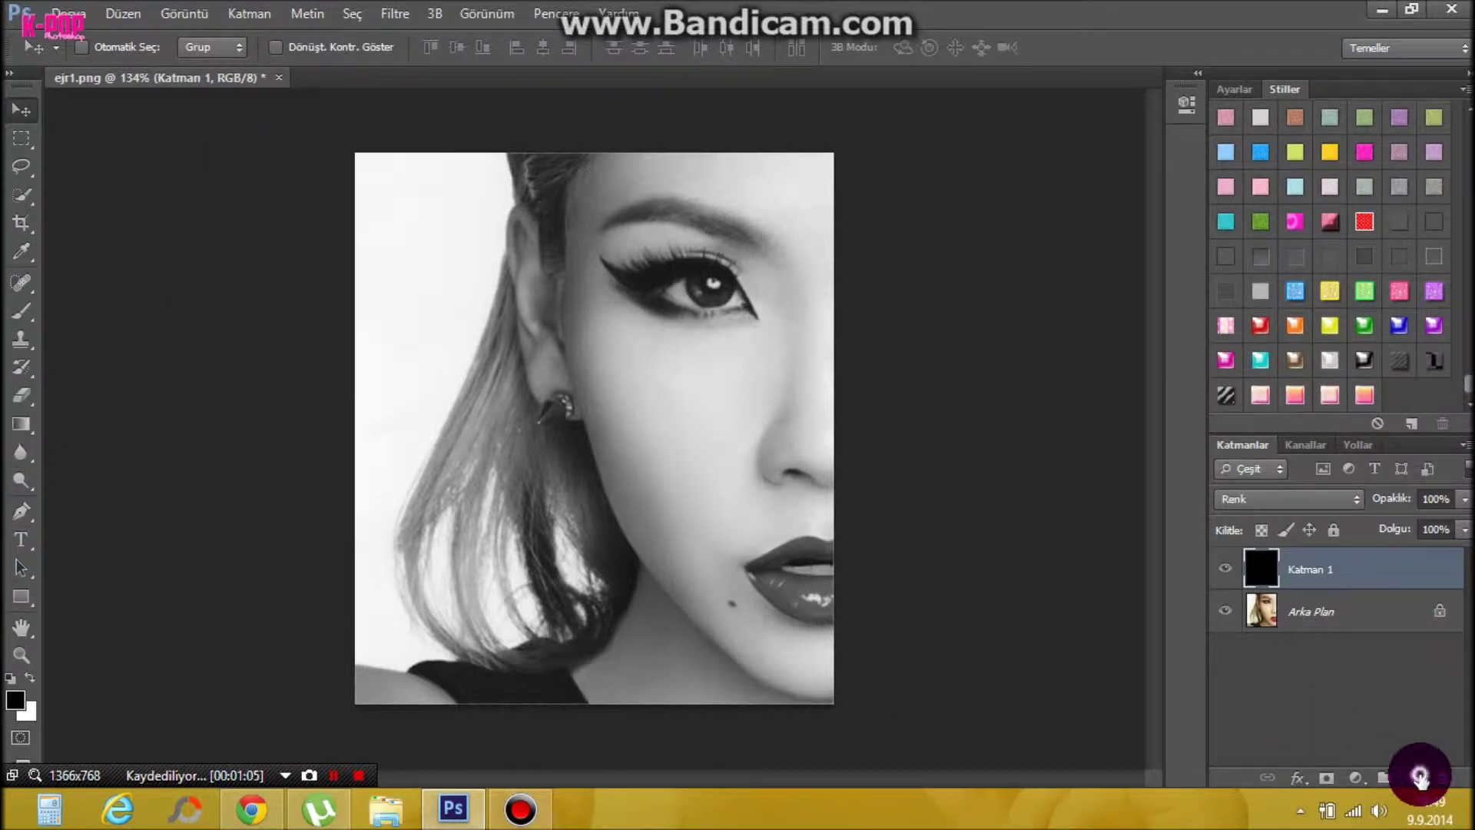
click(1413, 776)
click(1224, 567)
- Duplicate the background layer, merge Katman 1 down into the copy, and unhide Katman 2
right_click(1321, 674)
click(1316, 470)
key(Return)
right_click(1293, 675)
click(943, 559)
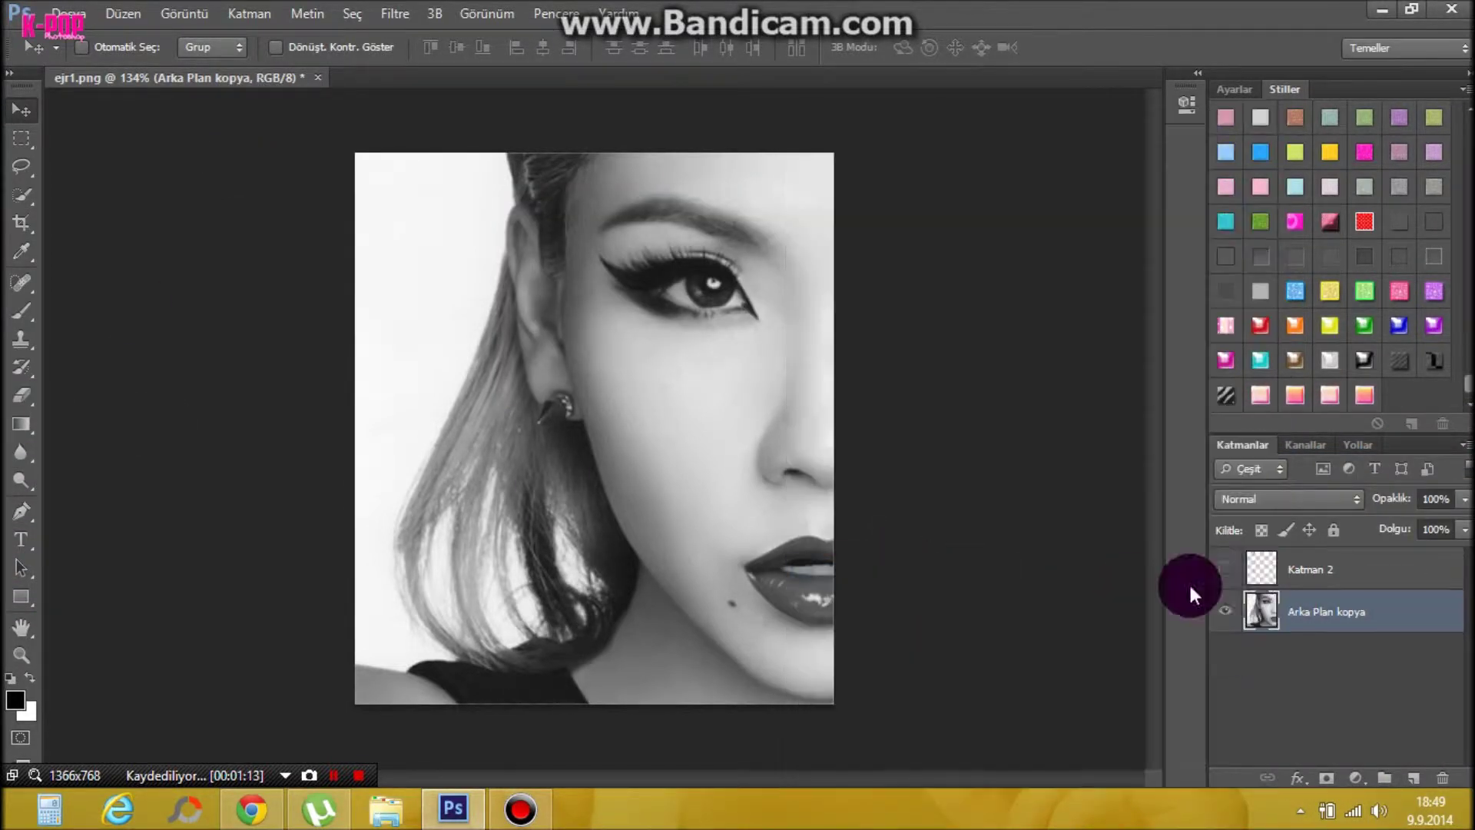
click(1225, 569)
- Select the Brush, then browse File > Open twice without opening a file
click(27, 315)
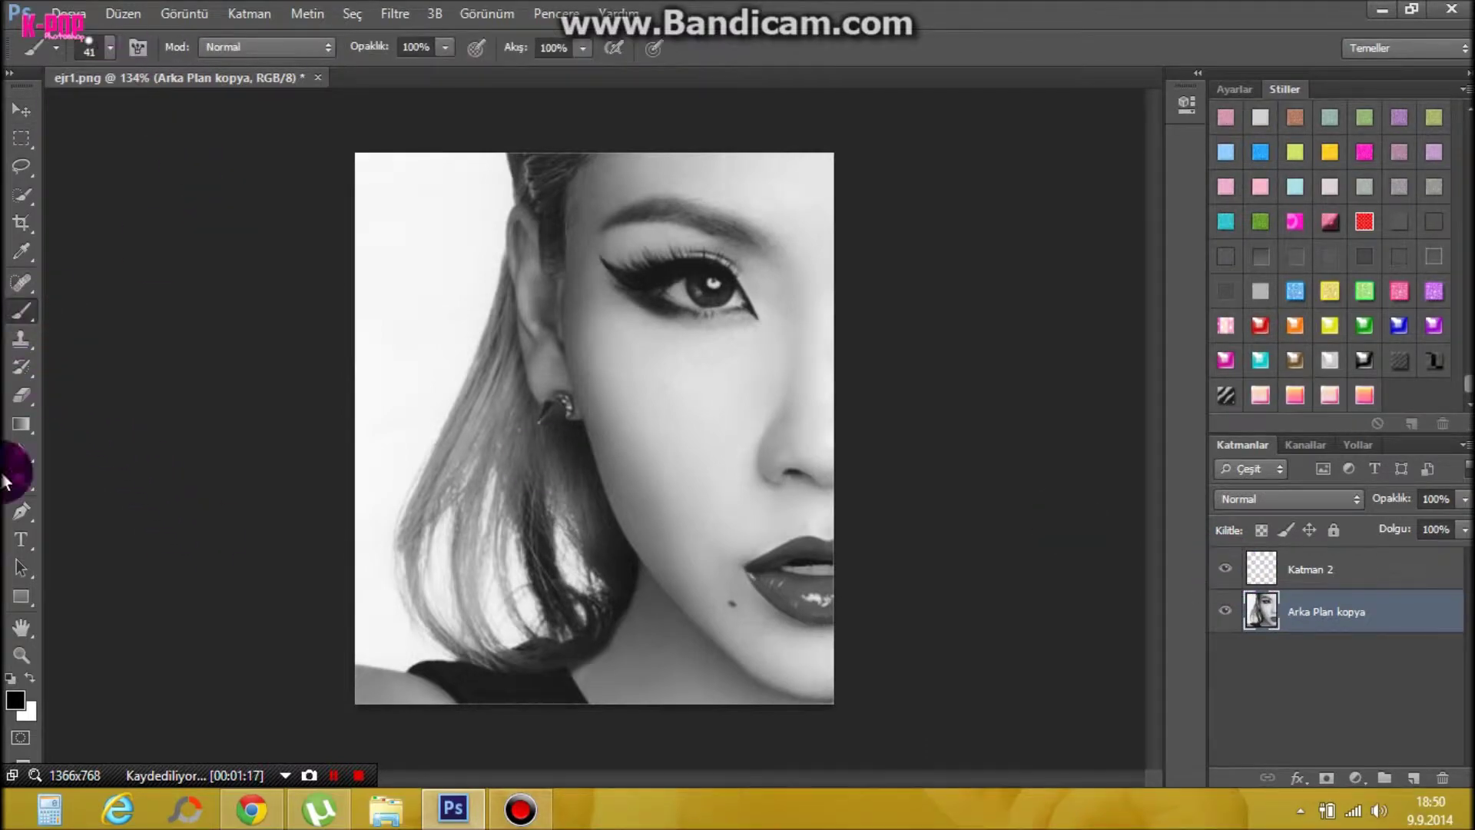
click(17, 697)
click(974, 181)
click(68, 13)
click(71, 55)
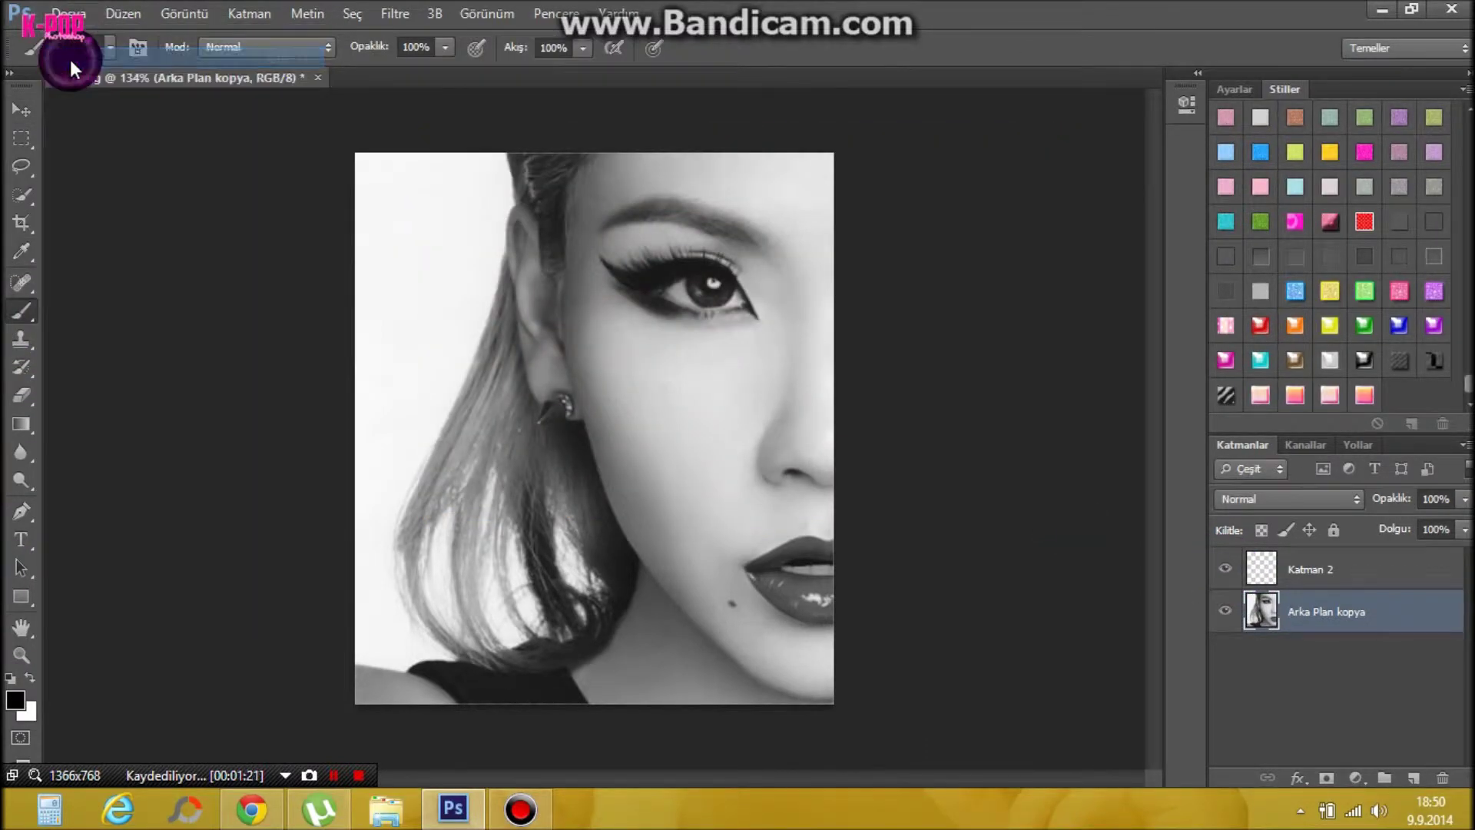
double_click(292, 186)
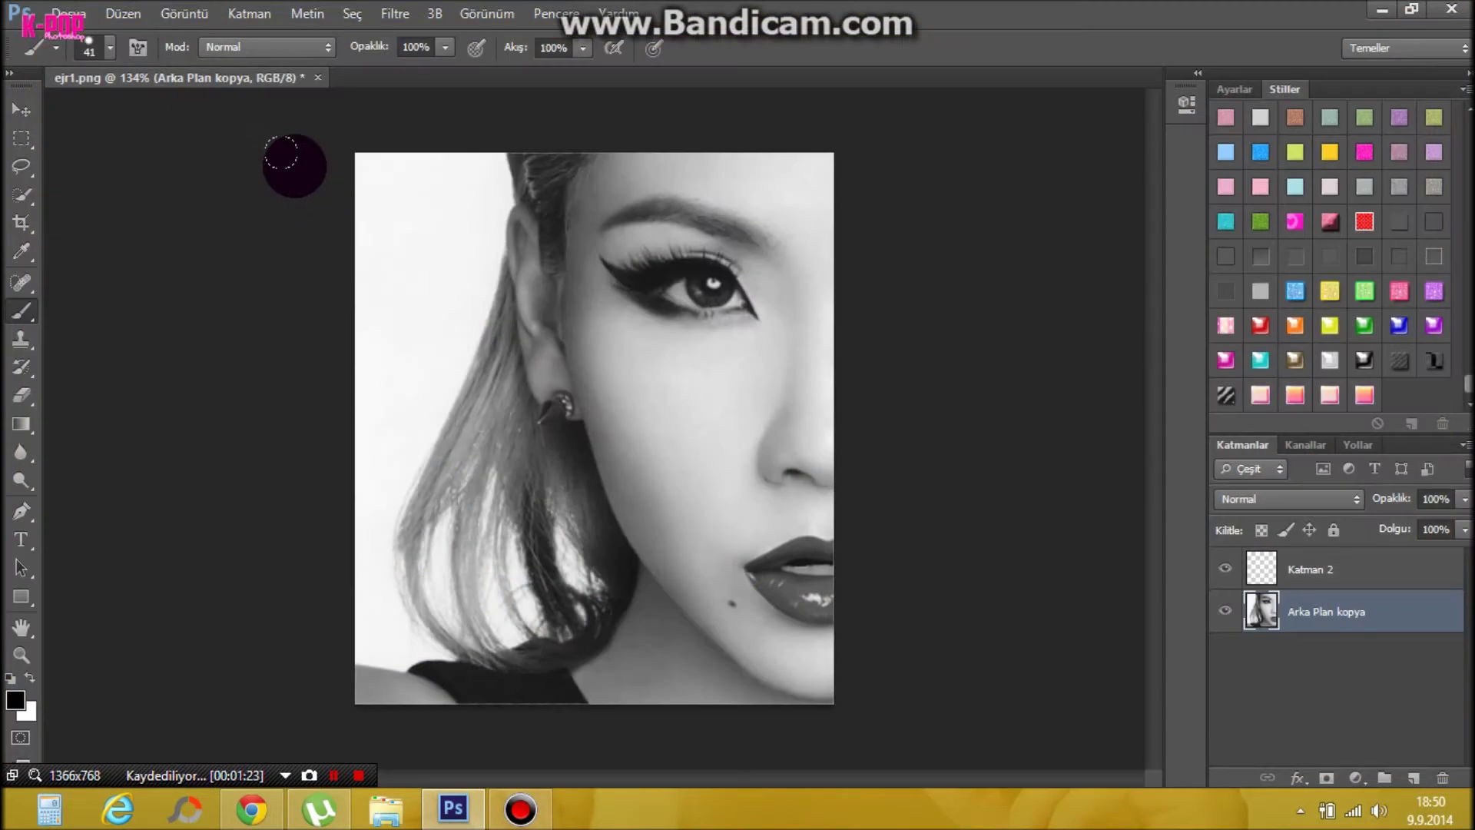
click(176, 17)
click(70, 56)
double_click(290, 167)
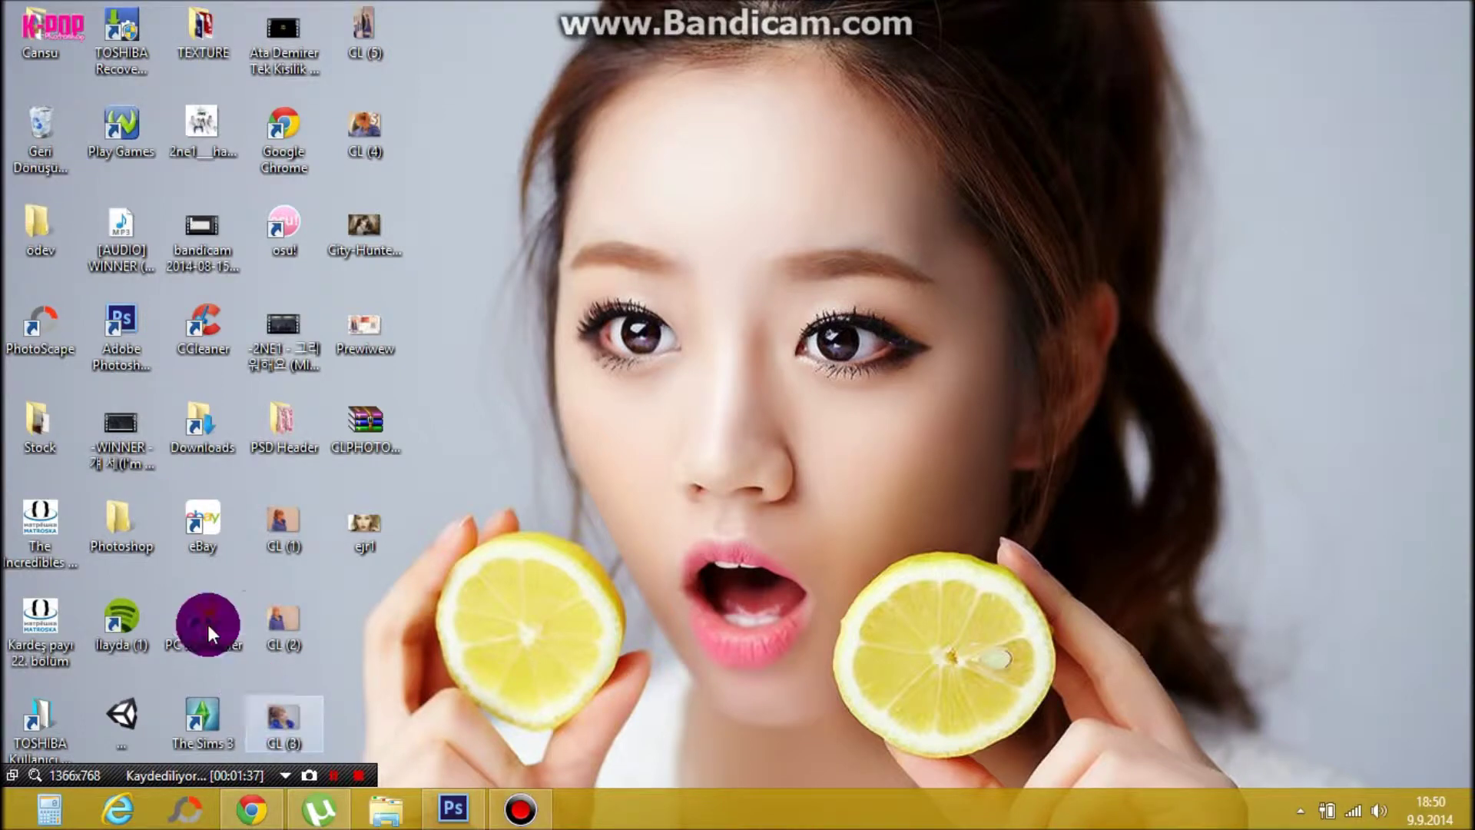
- Rename the desktop image ejr1 to 'neilchaerin'
double_click(363, 524)
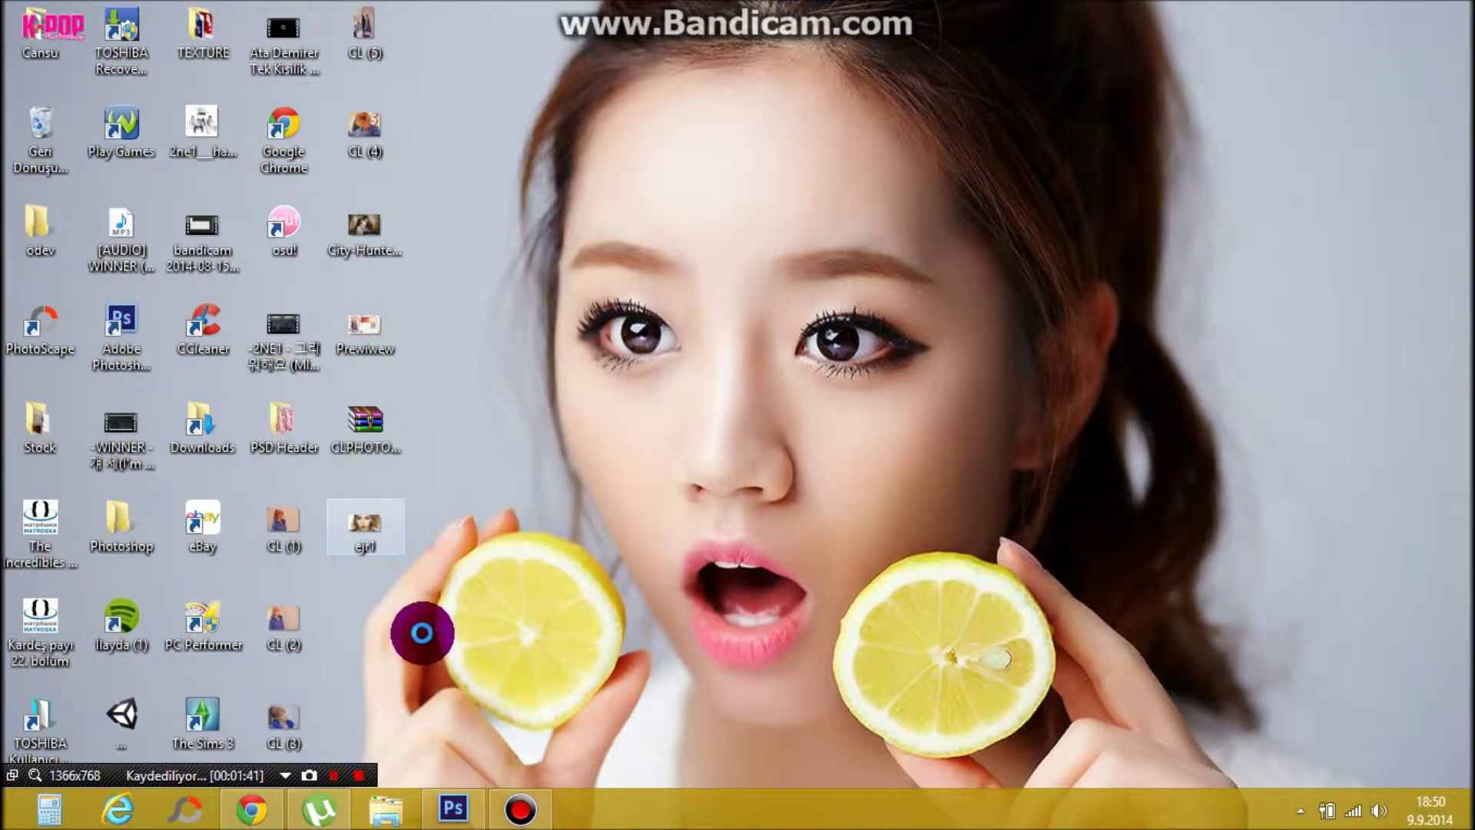
right_click(361, 530)
click(444, 731)
text(neilchaerin)
key(Return)
- Restore Photoshop from the taskbar and start opening the renamed photo via File > Open
click(519, 808)
click(518, 807)
click(453, 808)
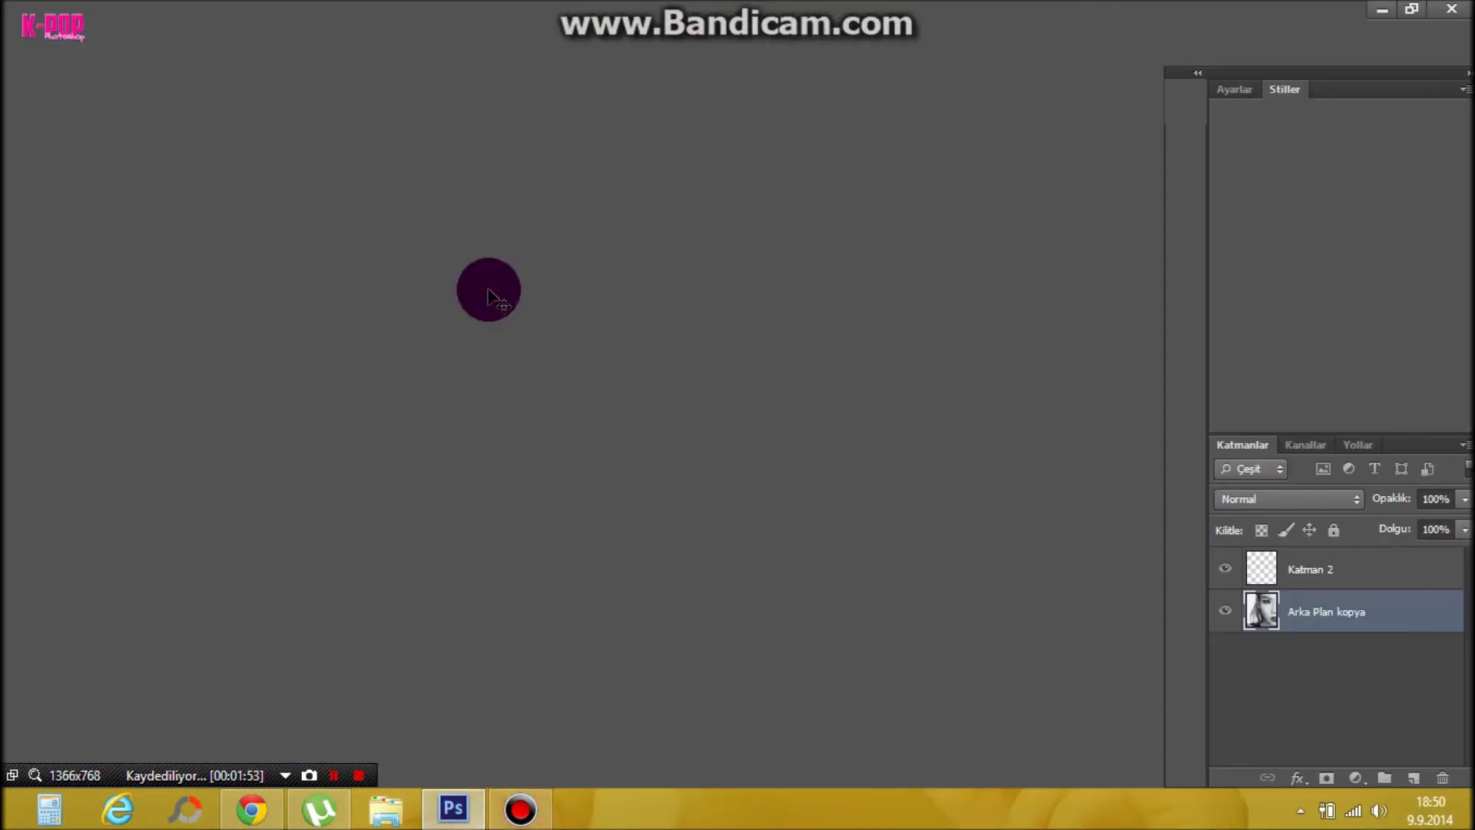
click(68, 13)
click(77, 58)
- Open the second photo, sample its red lips as the foreground colour, then close it
double_click(299, 146)
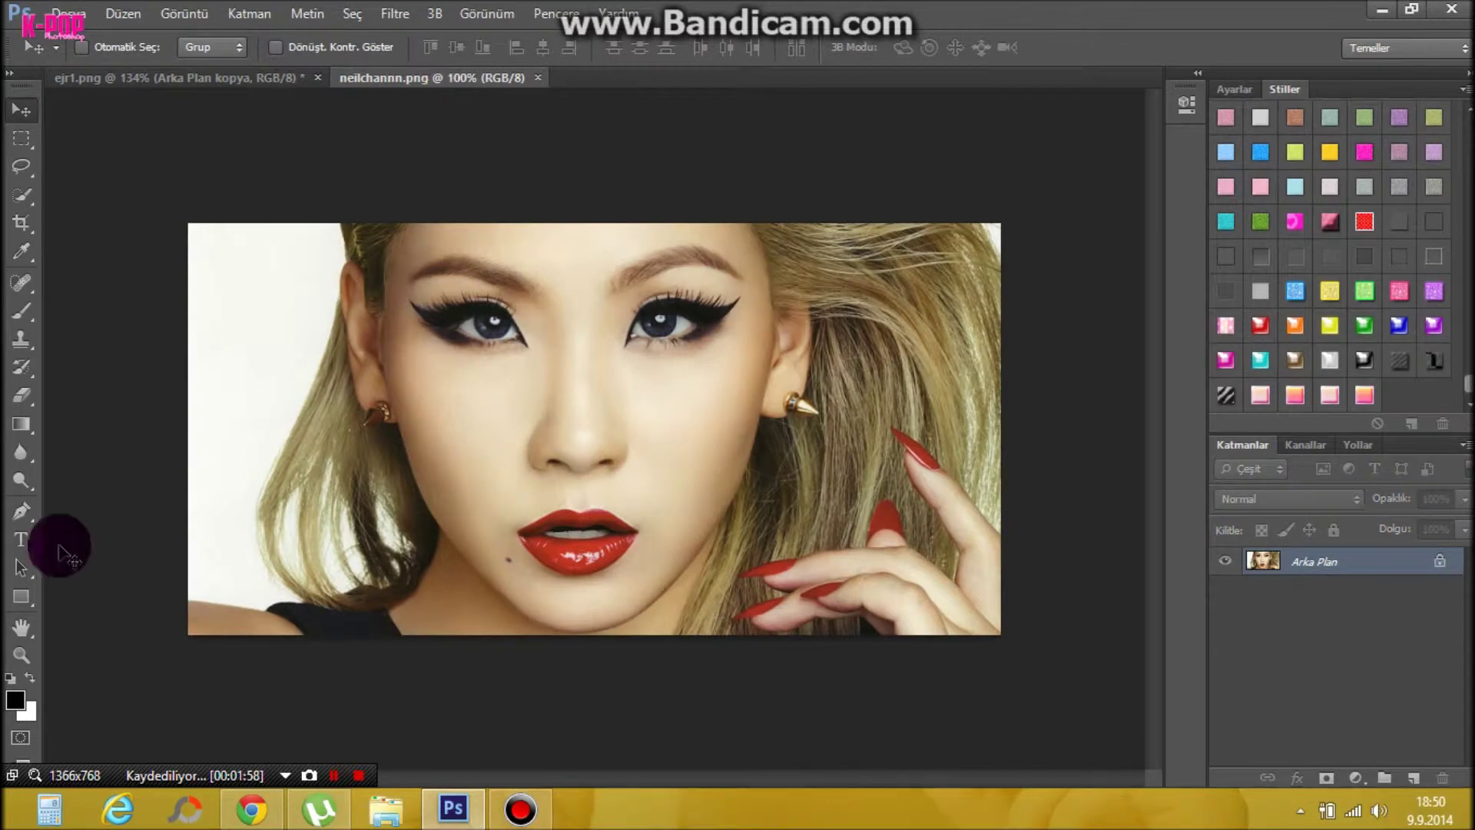
click(15, 700)
click(563, 546)
click(958, 180)
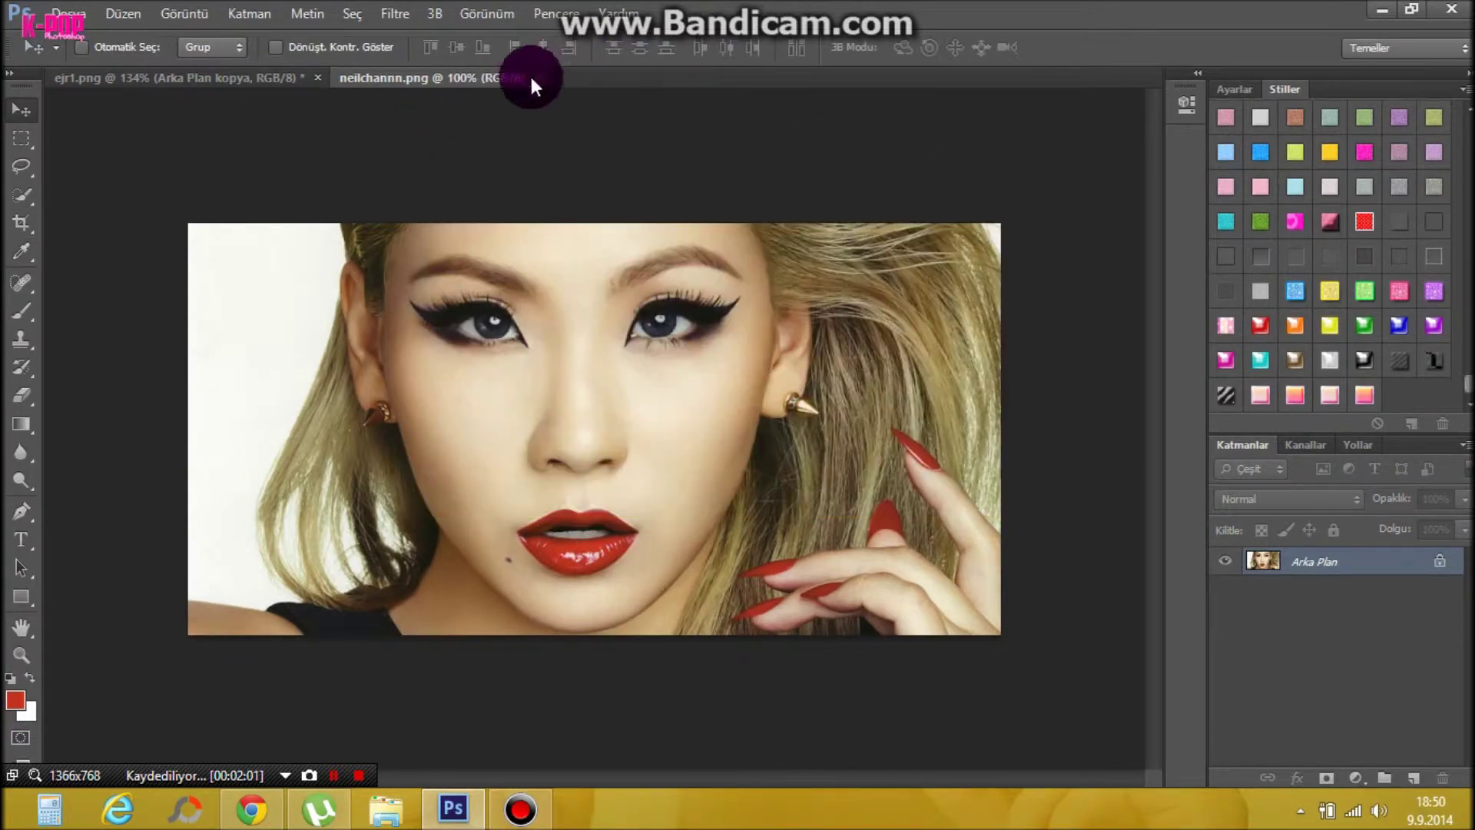
click(538, 77)
- Zoom to 400% on the greyscale portrait's lips and dab red on the lower lip
click(28, 315)
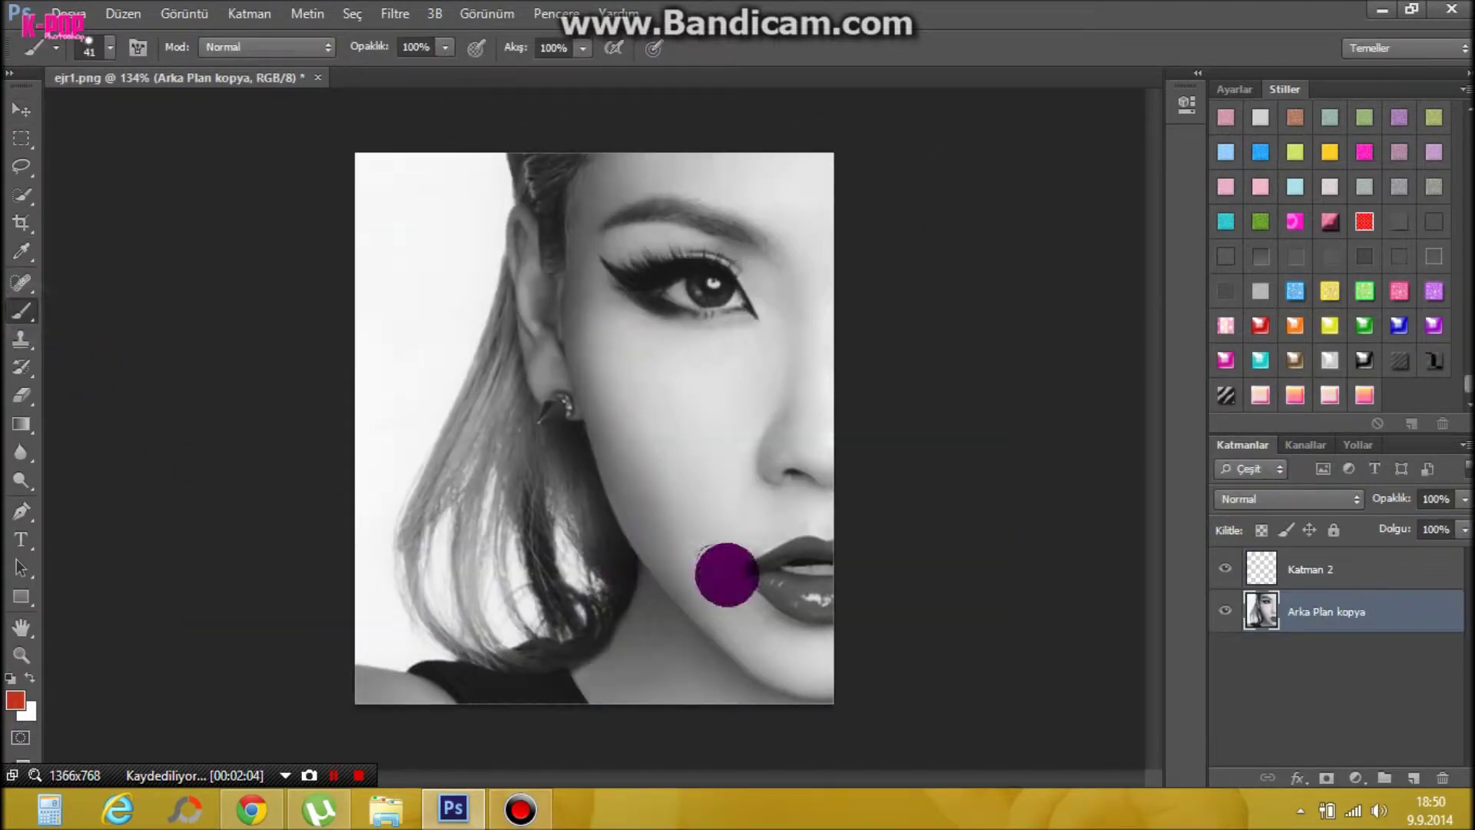
click(110, 47)
click(22, 654)
alt+click(779, 600)
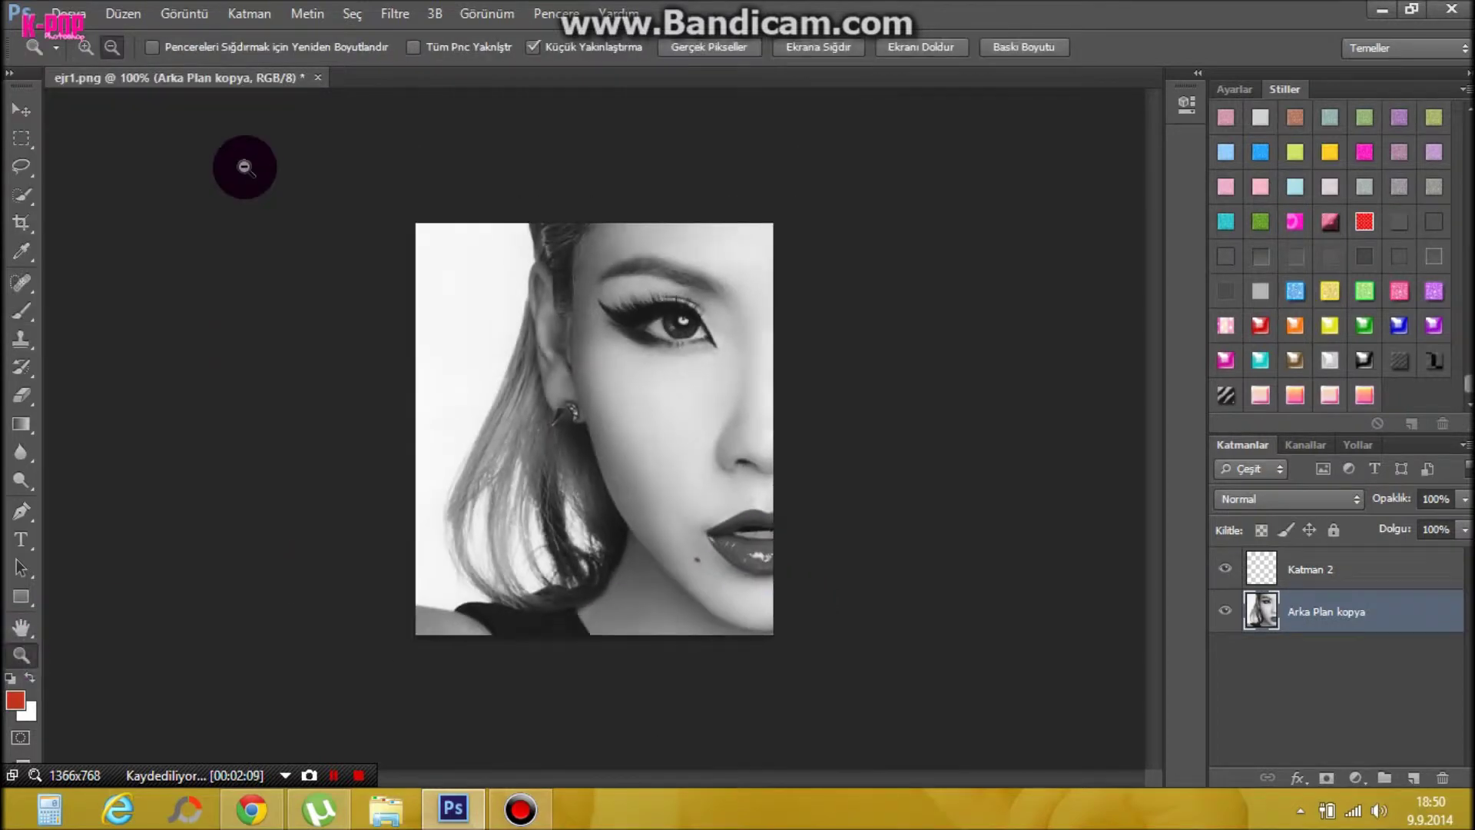
click(854, 484)
click(854, 484)
click(854, 484)
drag(1152, 451, 1152, 495)
drag(857, 777, 732, 777)
click(22, 312)
click(885, 465)
- Undo the two red dabs and make Katman 2 the active painting layer
click(137, 14)
click(172, 56)
click(137, 14)
click(174, 60)
click(1319, 567)
click(110, 47)
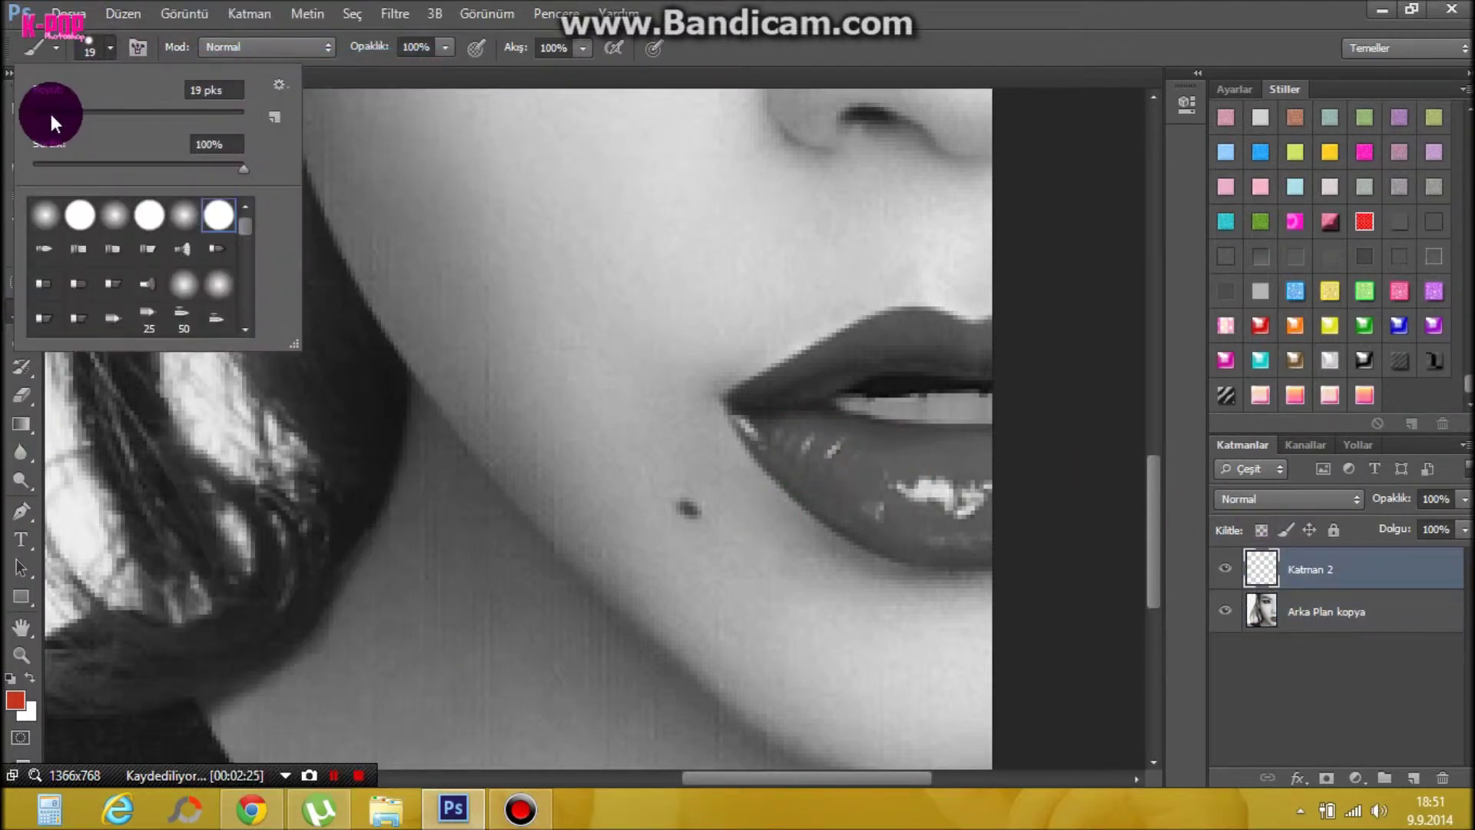
- Paint red on the lower lip while trying Doygunluk, Ton and Canlı Işık blend modes
click(1235, 499)
click(1241, 510)
click(924, 476)
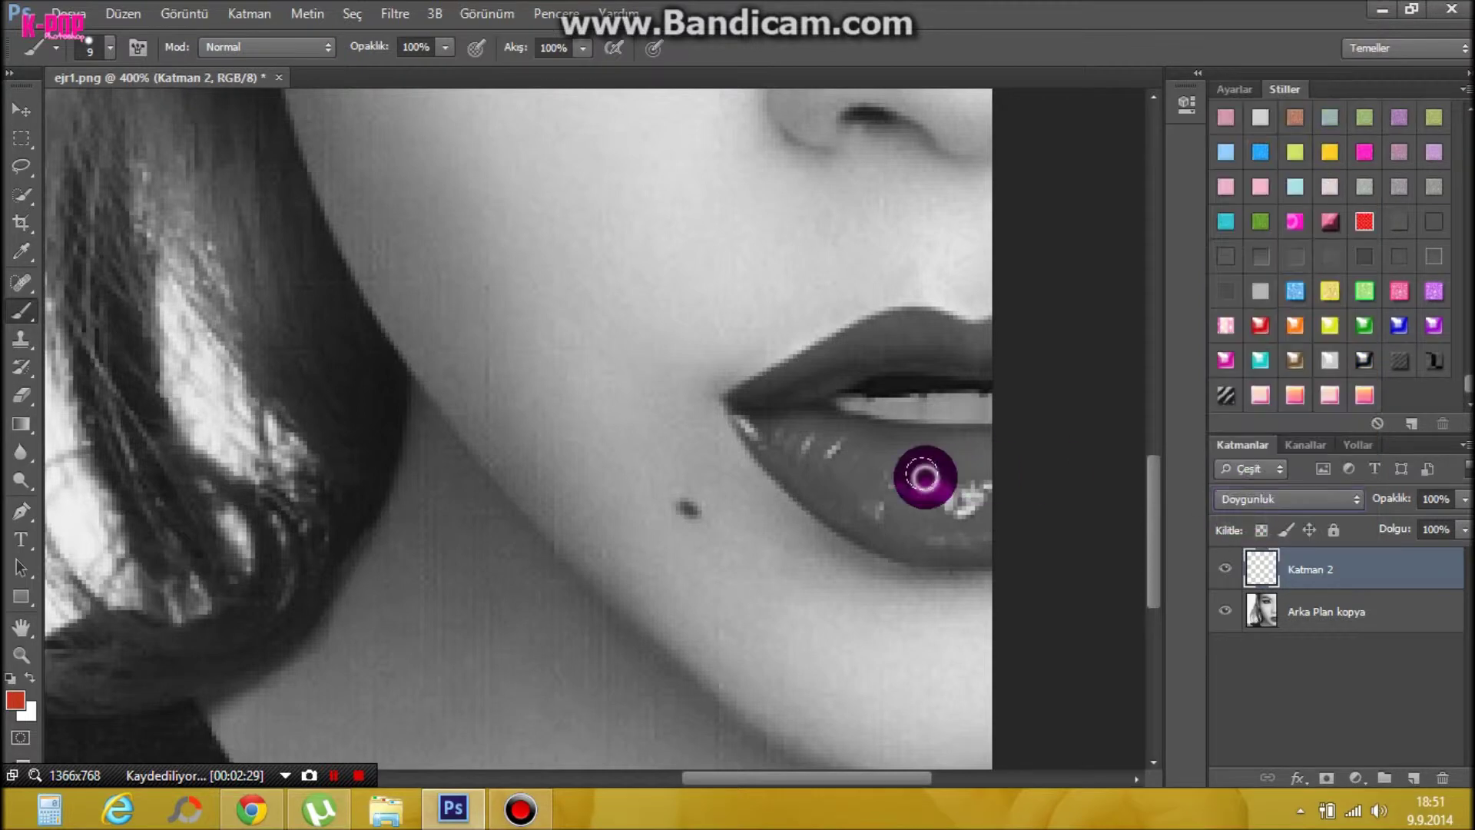
click(1234, 499)
click(1241, 490)
click(967, 503)
click(1232, 501)
click(1234, 328)
mouse_move(968, 480)
mouse_down()
mouse_move(887, 449)
mouse_move(965, 456)
mouse_up()
- Compare Yumuşak Işık, Sert Işık, Çıkar and other blend modes on the lip paint
click(1266, 498)
click(1237, 291)
click(1306, 514)
click(1241, 303)
click(1243, 516)
click(1233, 412)
click(1250, 504)
click(1225, 459)
click(1230, 498)
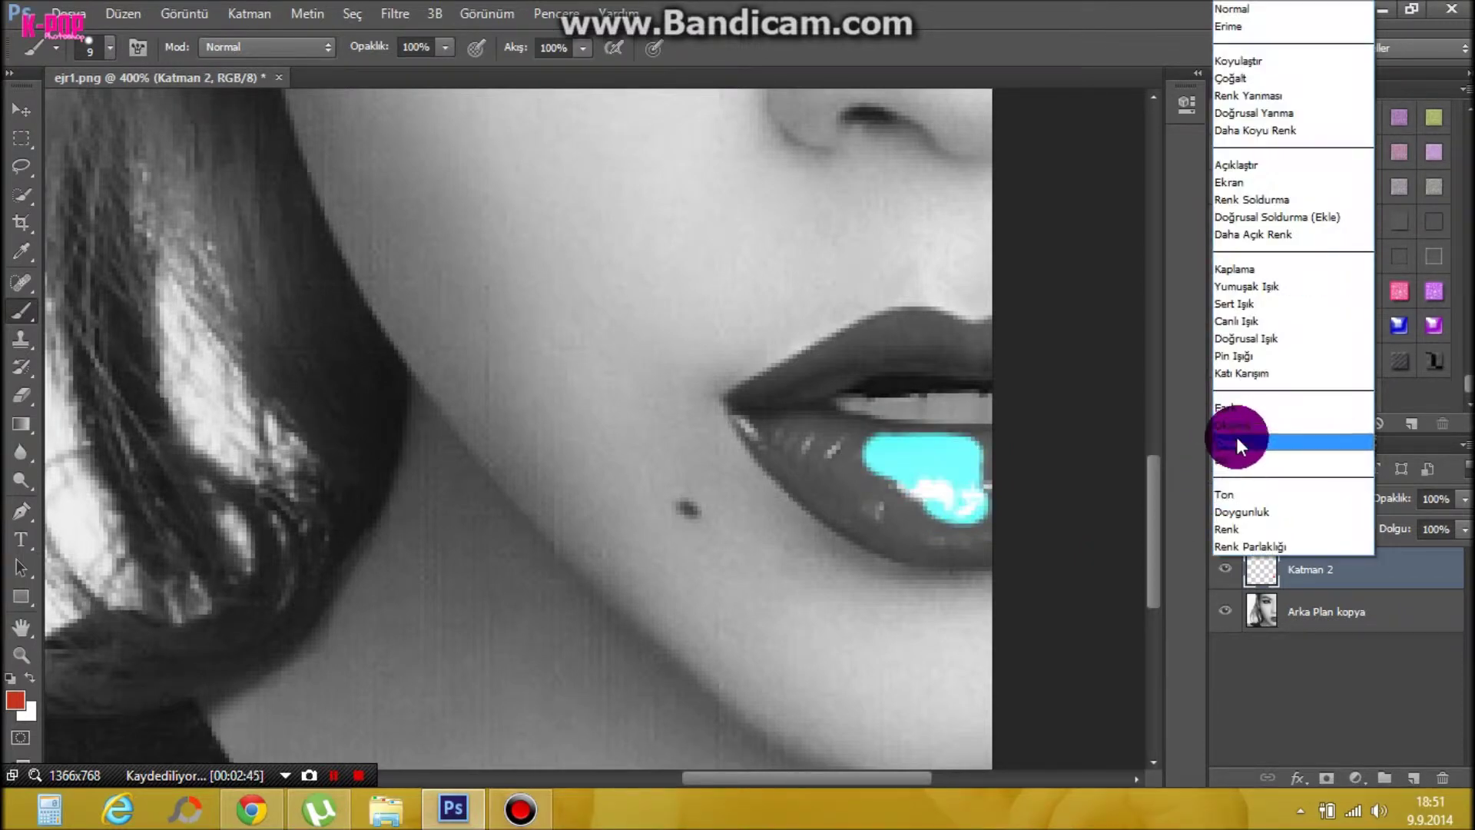
click(1235, 442)
- Settle Katman 2 on the Kaplama (Overlay) blend mode
click(1249, 497)
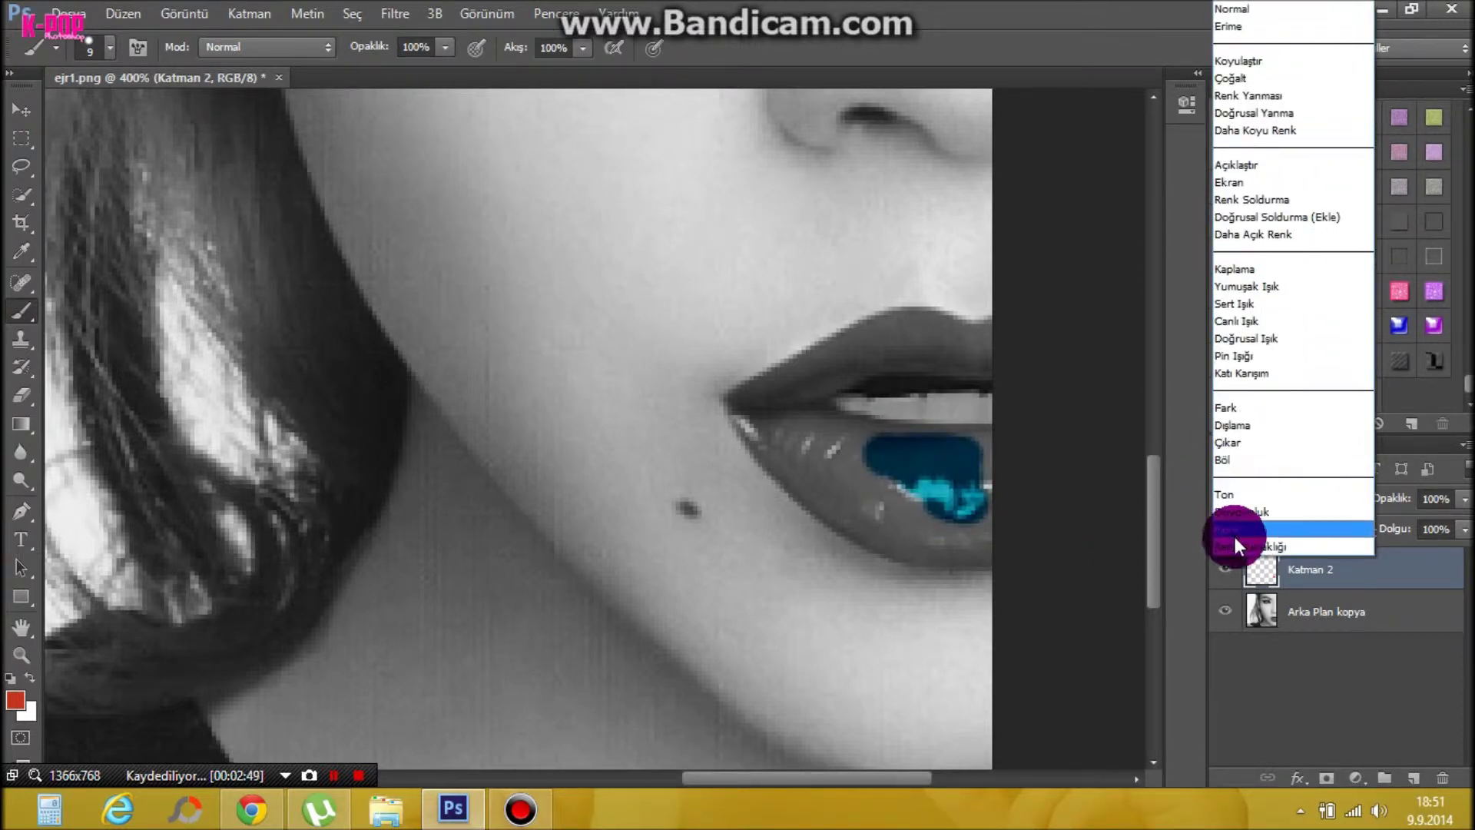
click(1238, 523)
click(1238, 500)
click(1235, 498)
click(1249, 499)
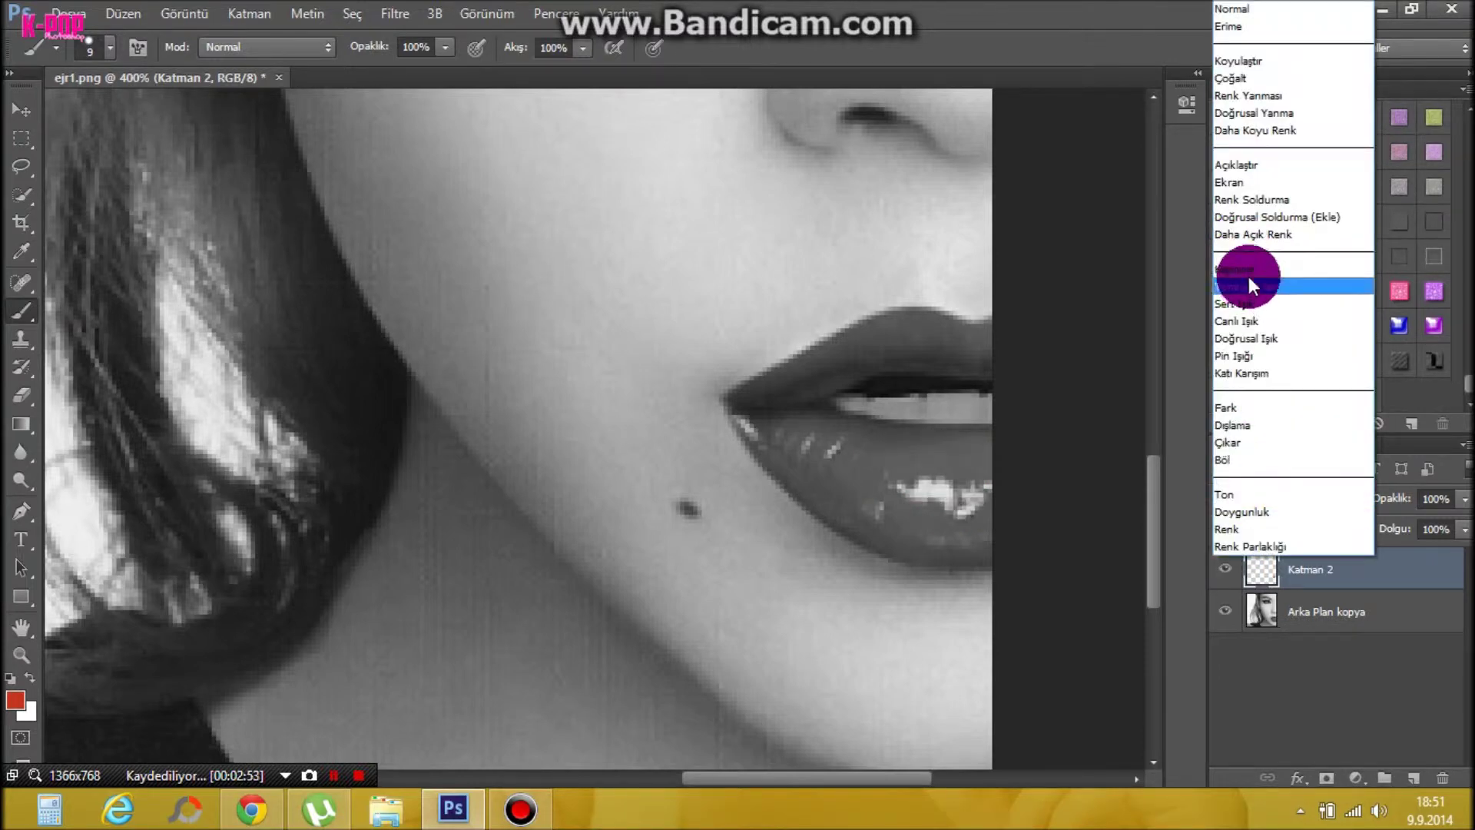
click(1246, 274)
- Extend red across the lower lip, undoing a stray stroke down its right edge
mouse_move(911, 451)
mouse_down()
mouse_move(800, 429)
mouse_move(877, 446)
mouse_up()
drag(996, 439, 990, 578)
click(134, 17)
click(181, 58)
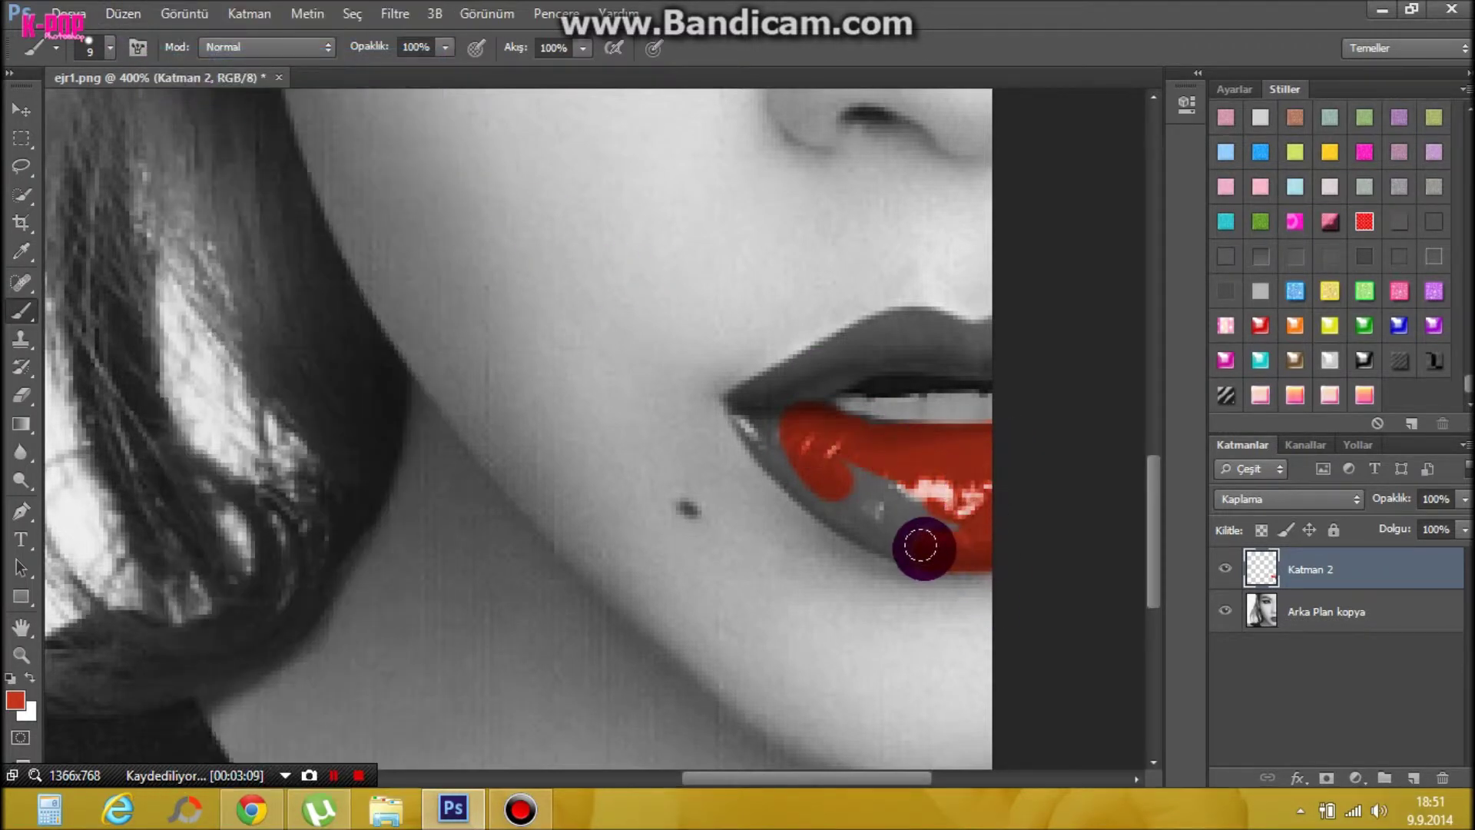
- Paint red over the left corner and upper lip, then zoom out and back in to check
mouse_move(745, 416)
mouse_down()
mouse_move(829, 485)
mouse_move(807, 456)
mouse_move(958, 522)
mouse_move(904, 515)
mouse_move(768, 407)
mouse_up()
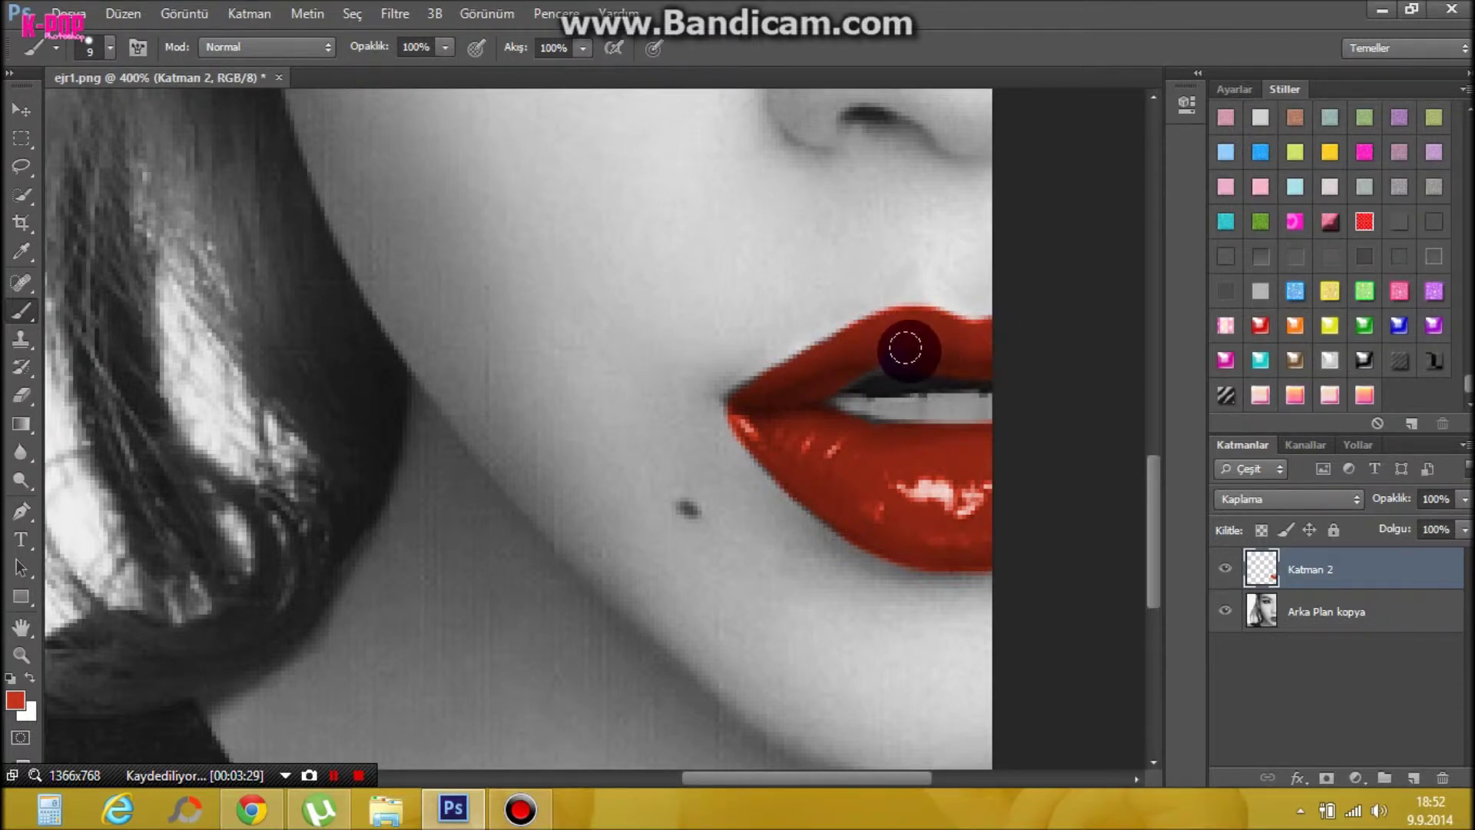
mouse_move(860, 354)
mouse_down()
mouse_move(787, 395)
mouse_move(812, 449)
mouse_move(744, 414)
mouse_up()
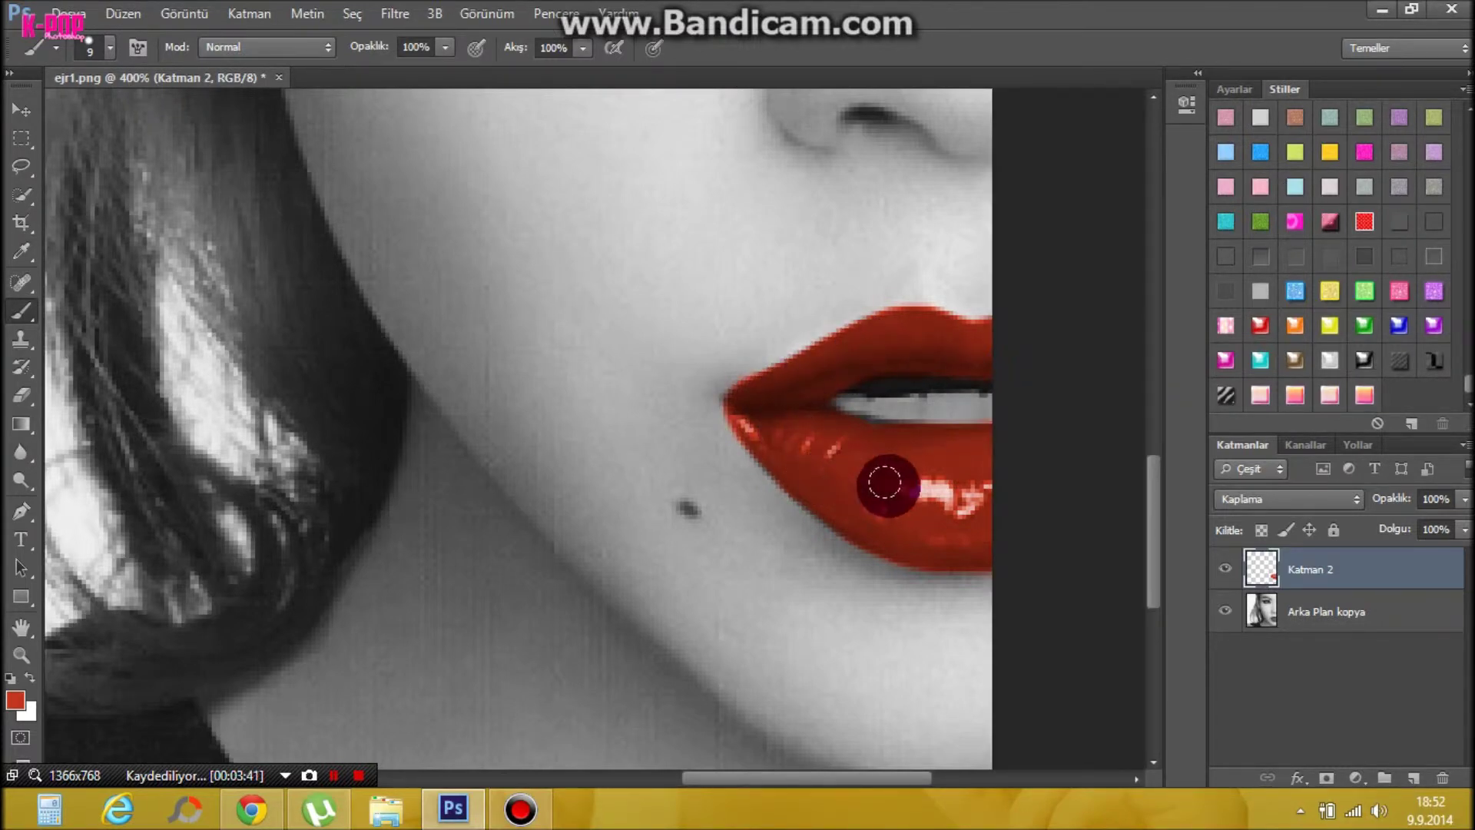
click(21, 654)
alt+click(376, 290)
alt+click(374, 290)
click(739, 533)
click(739, 533)
click(21, 399)
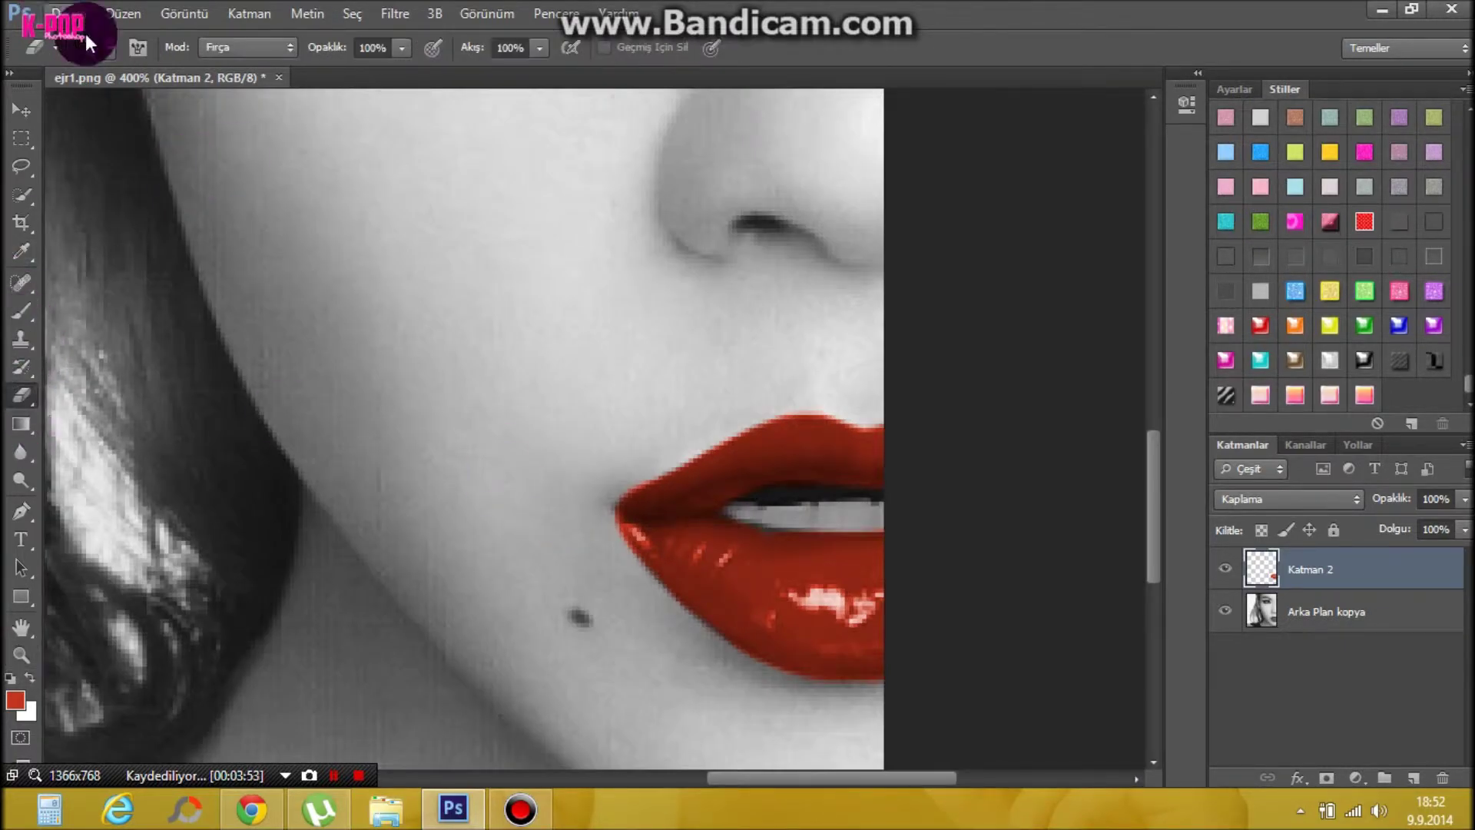
- Shrink the eraser to size 12
click(111, 49)
click(47, 115)
click(621, 468)
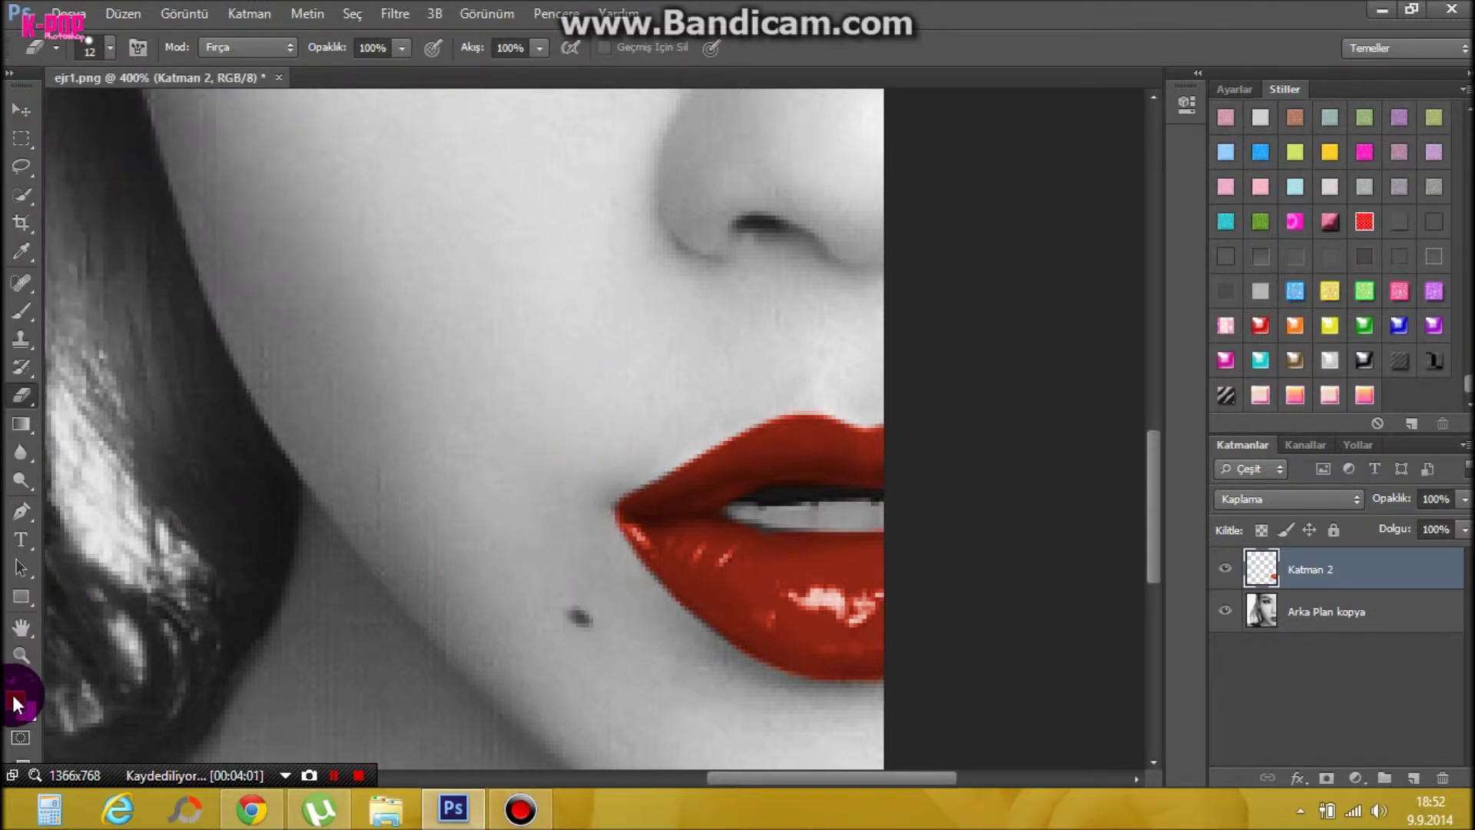
- Add Katman 3 above Katman 2 and pick a darker red foreground colour
click(1412, 777)
click(14, 699)
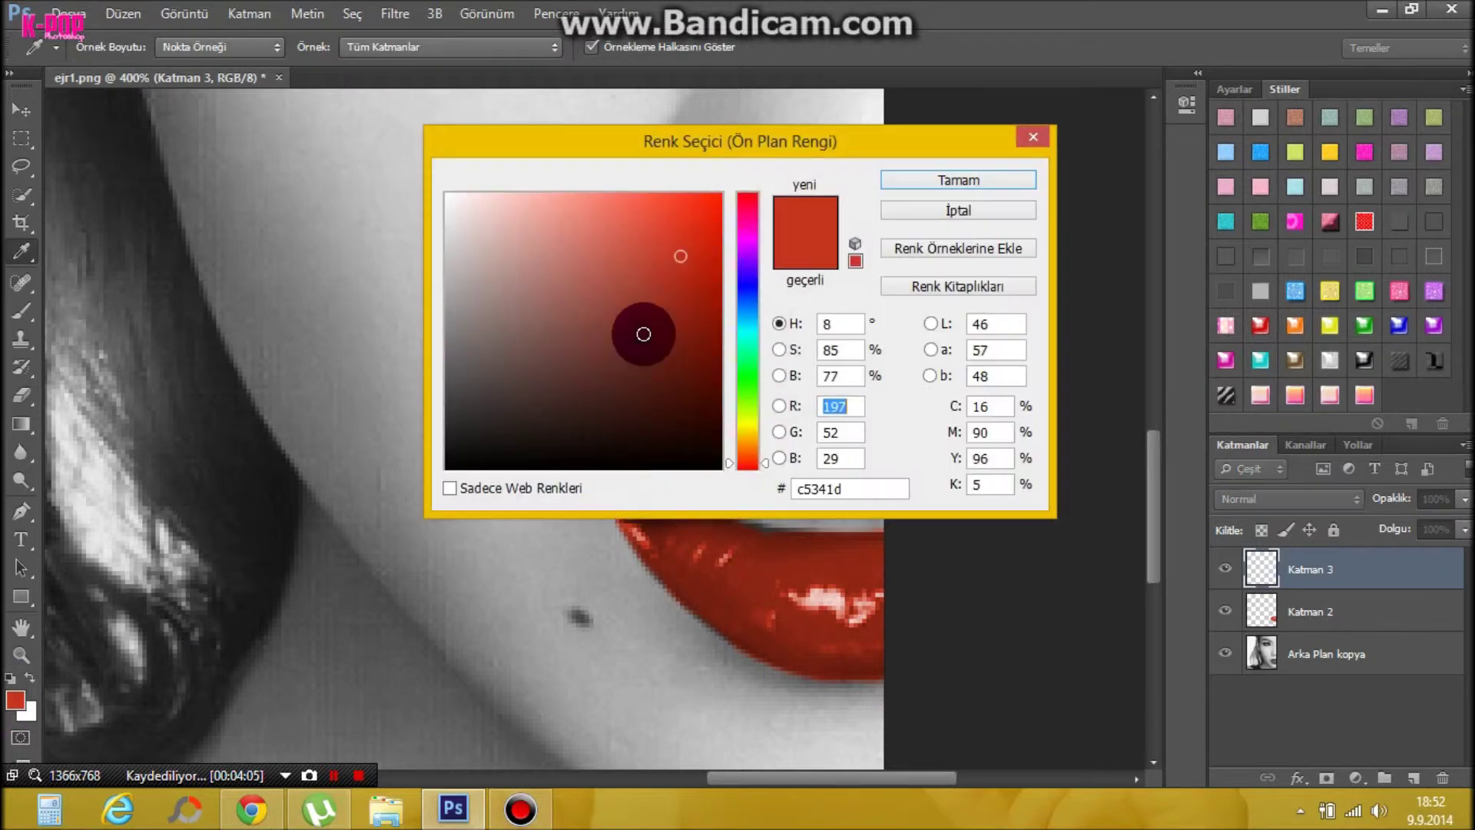
click(697, 286)
click(958, 179)
- Check Katman 2's blend mode, then reselect Katman 3 and view its blend mode list
click(1275, 499)
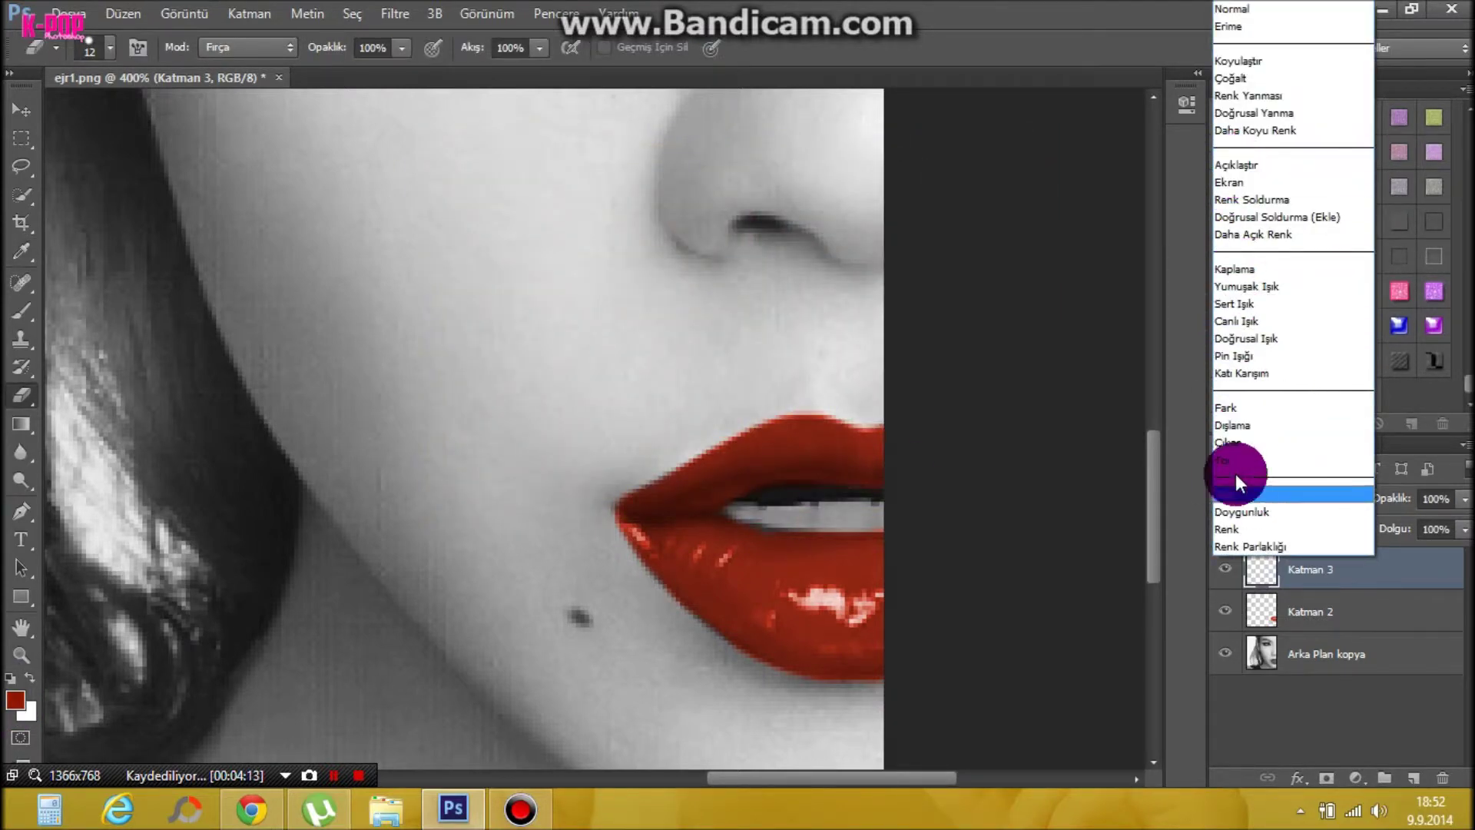
click(1377, 623)
click(1287, 499)
click(1366, 577)
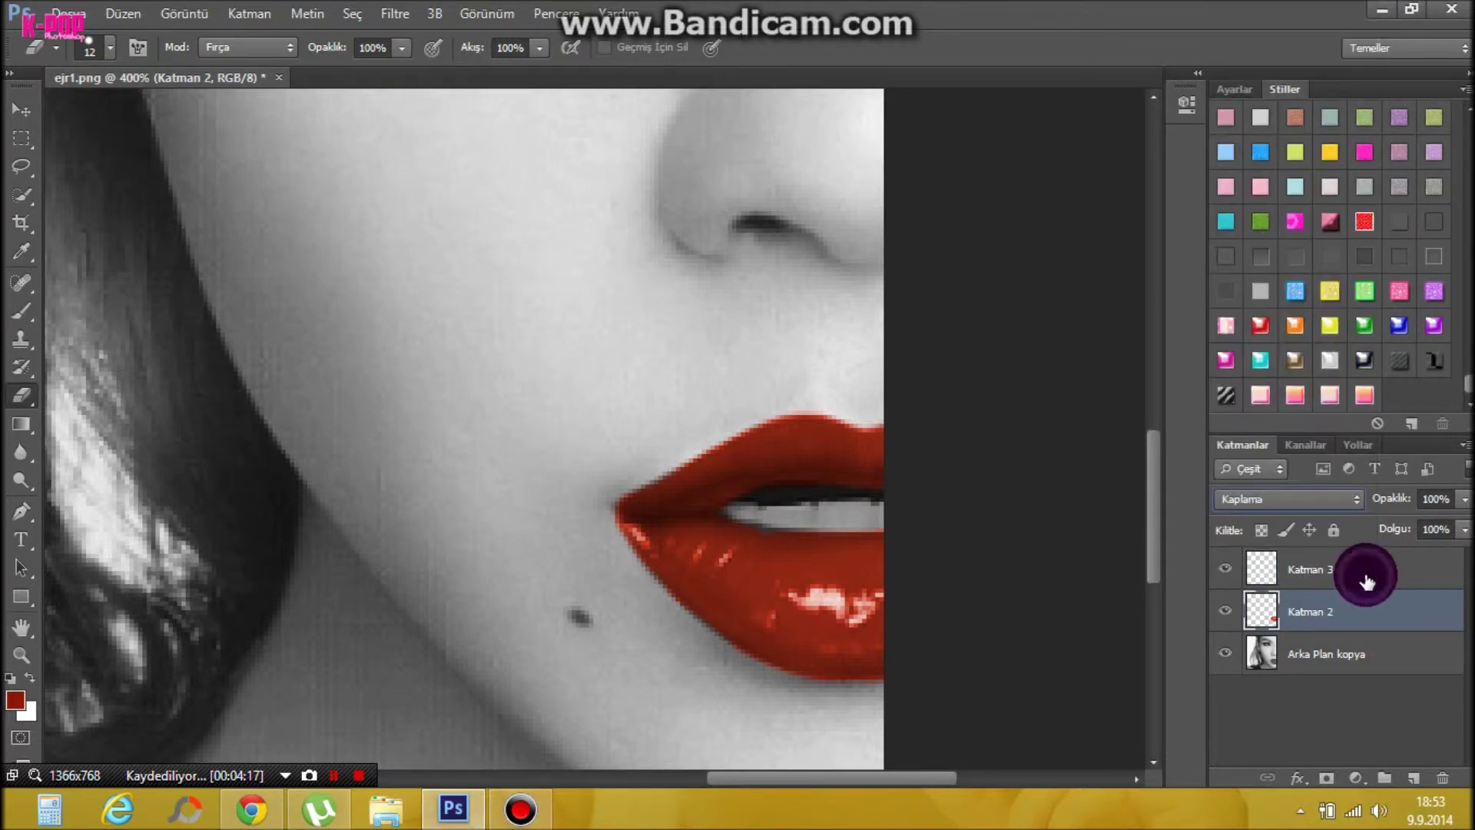
click(1284, 497)
- Set Katman 3 to Kaplama and brush the darker red across the lower and upper lips
click(1245, 265)
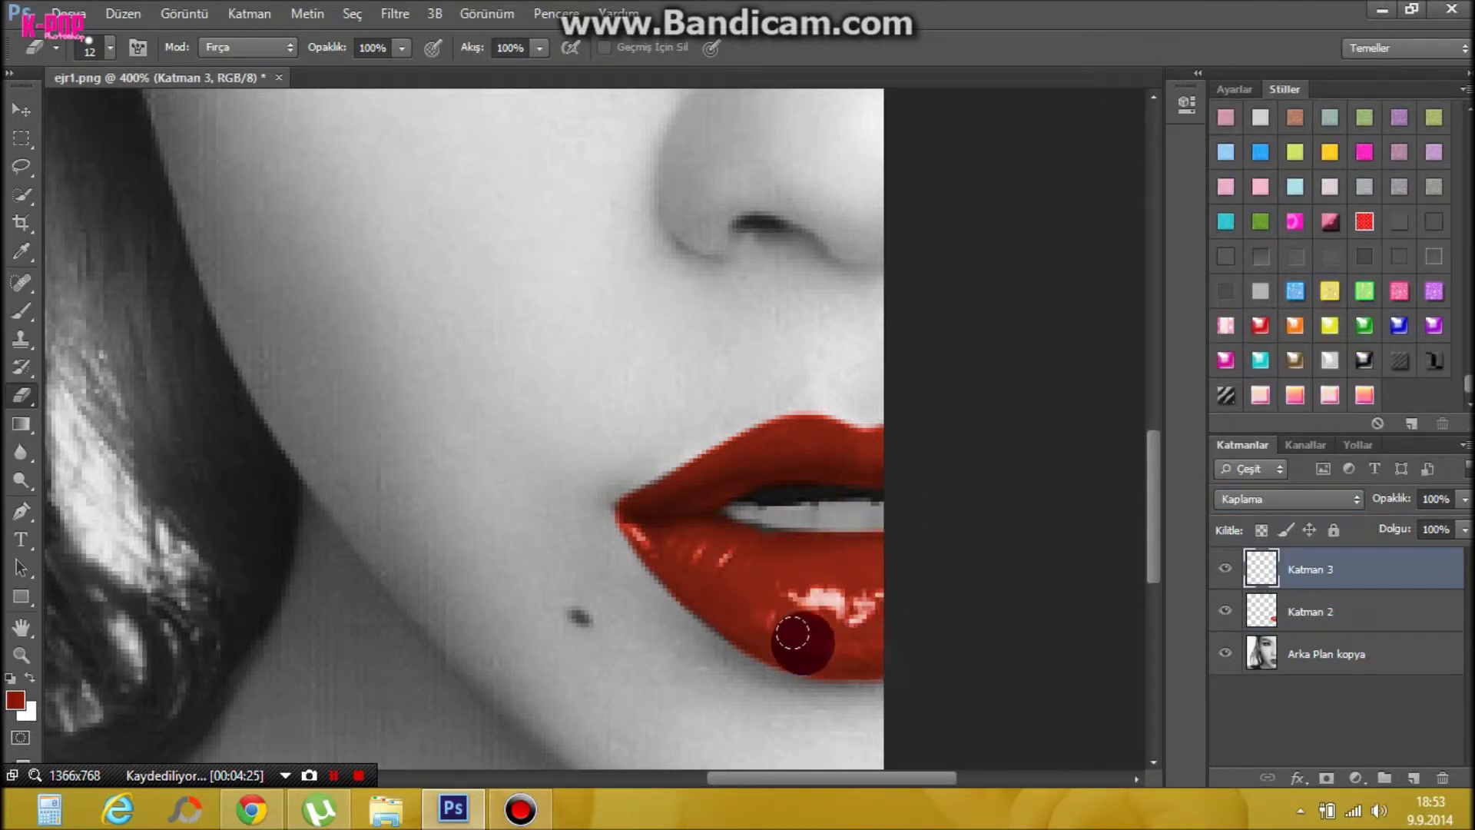
click(21, 311)
click(717, 587)
mouse_move(809, 639)
mouse_down()
mouse_move(730, 607)
mouse_move(654, 536)
mouse_up()
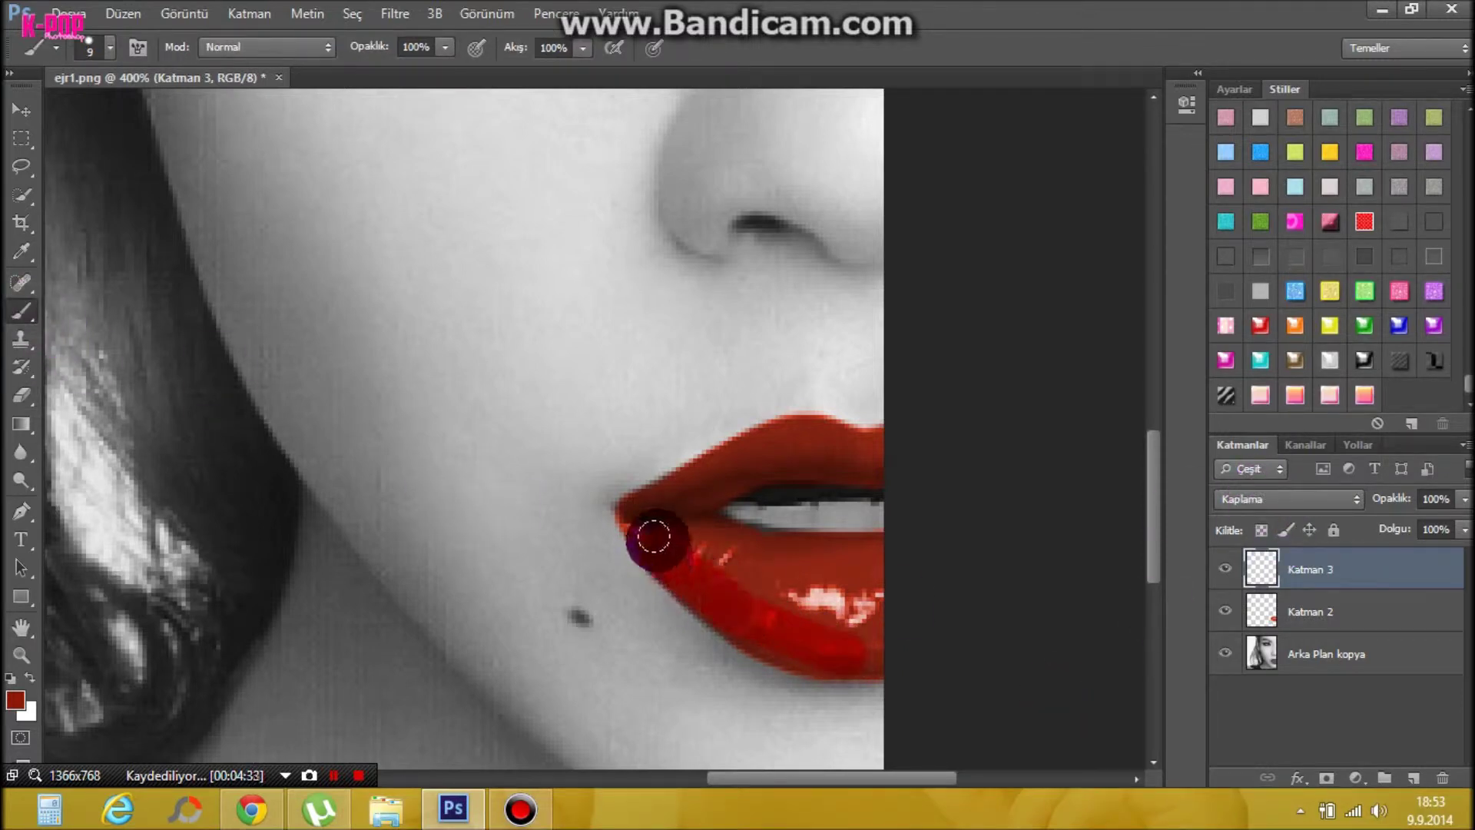
mouse_move(731, 541)
mouse_down()
mouse_move(874, 554)
mouse_move(876, 655)
mouse_up()
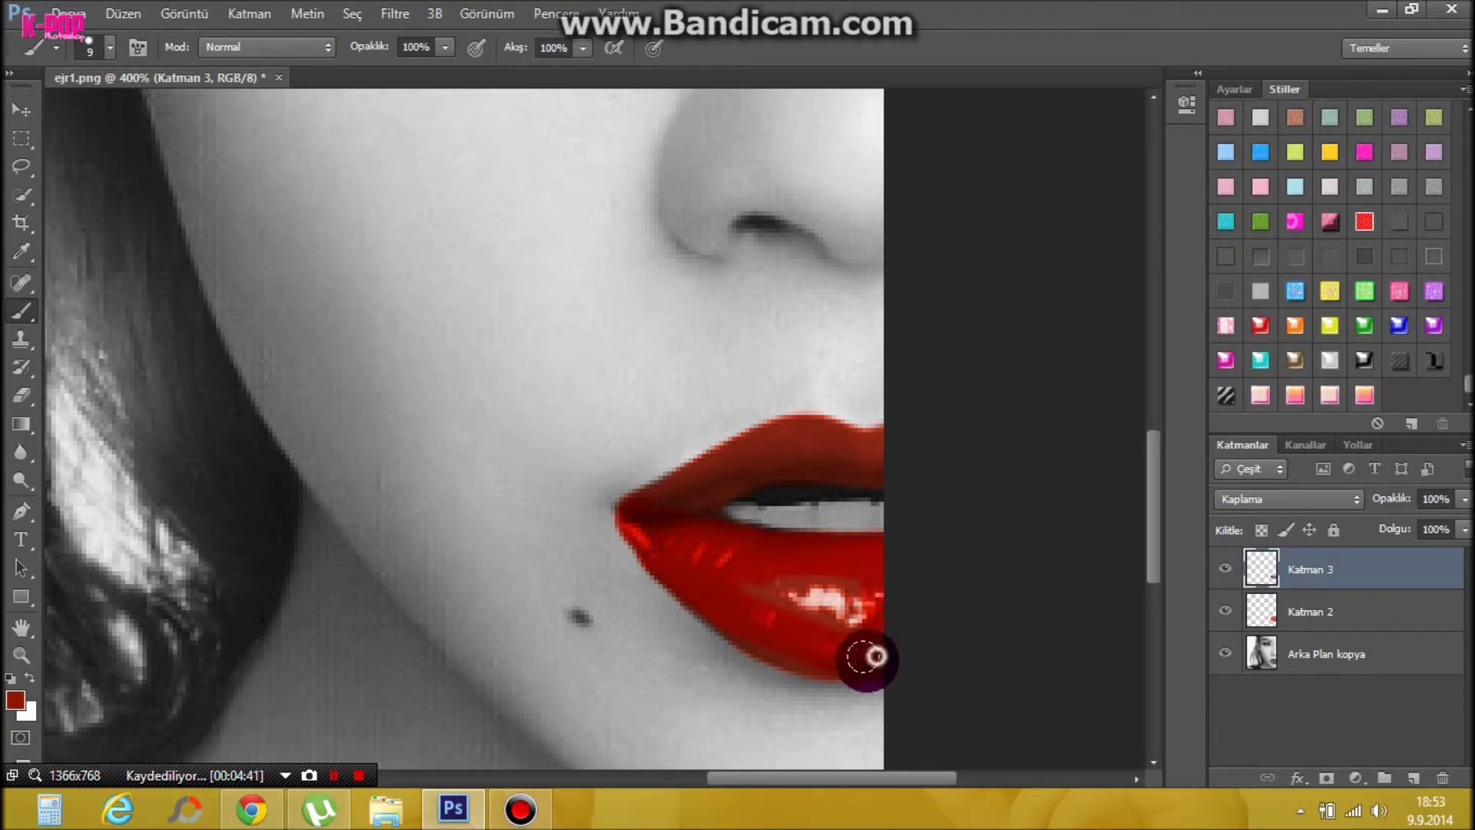
mouse_move(781, 641)
mouse_down()
mouse_move(749, 627)
mouse_move(862, 603)
mouse_move(703, 563)
mouse_move(666, 520)
mouse_move(692, 492)
mouse_up()
drag(754, 451, 831, 440)
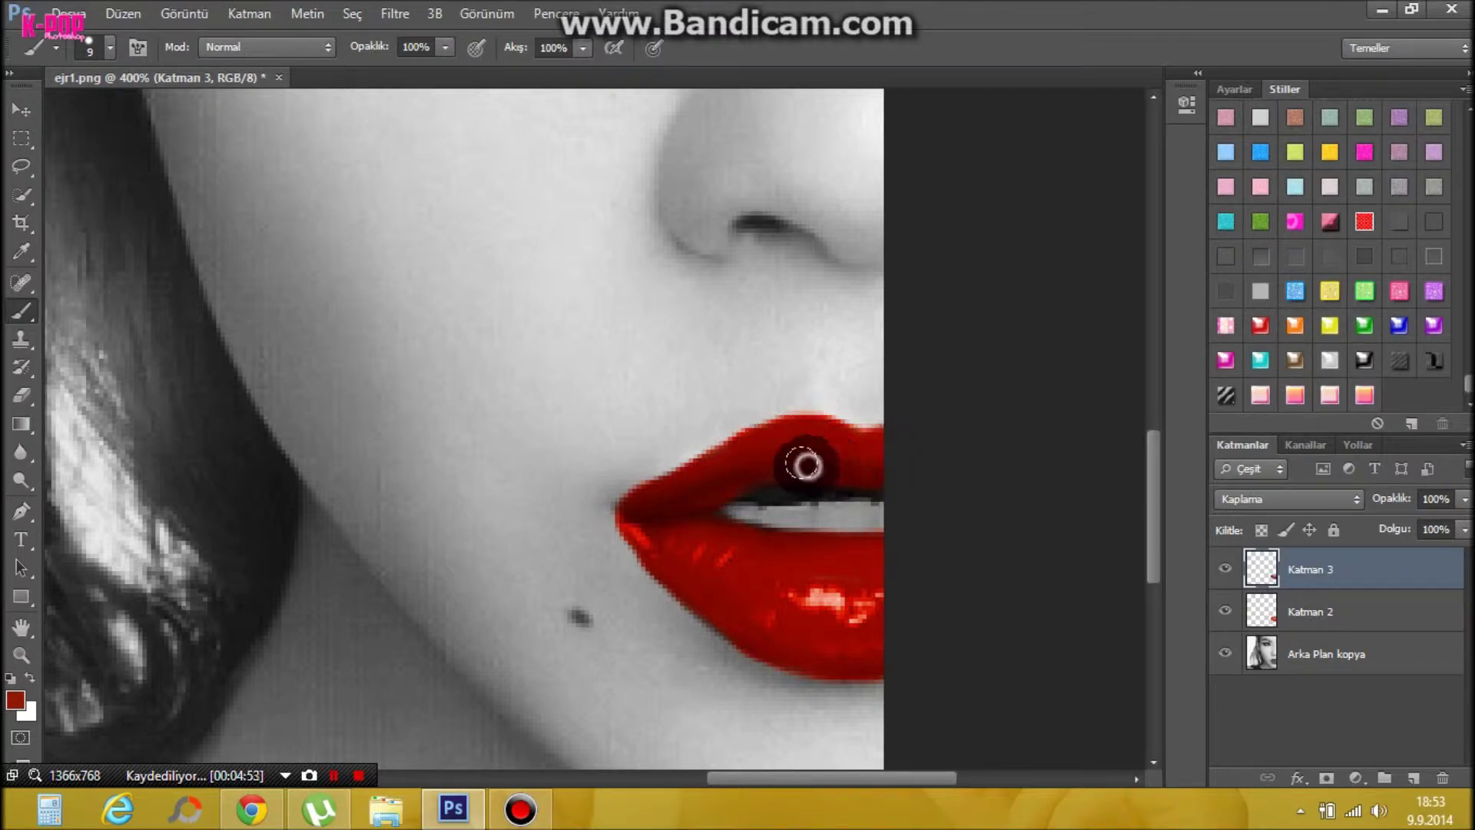
key(z)
alt+click(316, 333)
- Zoom out to the whole portrait, compare the lips with Katman 3 hidden, then delete Katman 3
alt+click(335, 333)
click(1222, 572)
click(1221, 572)
click(1222, 572)
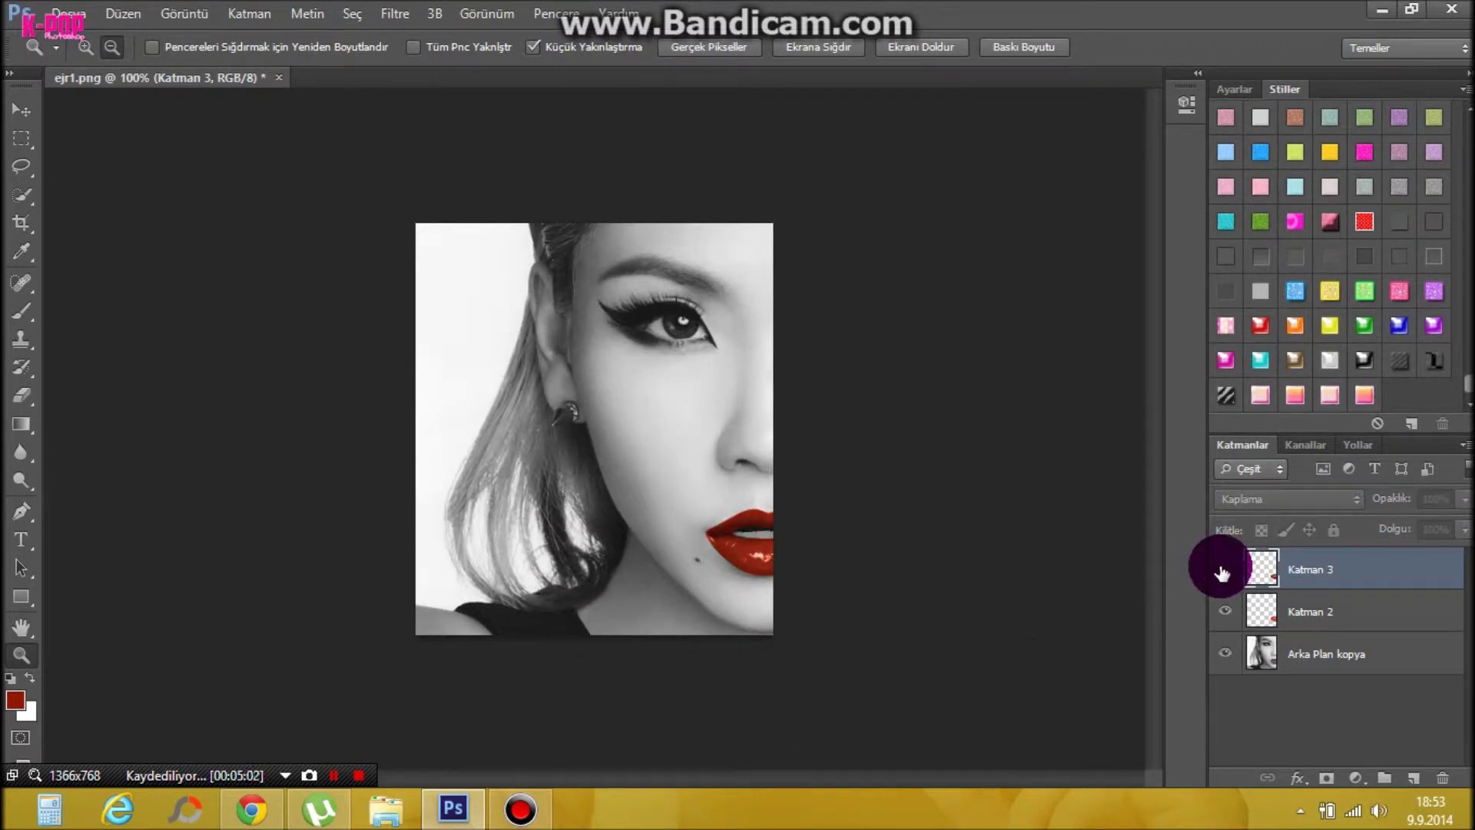
key(Delete)
- Try Katman 2 in Yumuşak Işık, Erime, Koyulaştır, Çoğalt, Renk Yanması, Daha Koyu Renk, Ekran and Doğrusal Soldurma blend modes
click(1250, 499)
click(1244, 290)
click(1250, 499)
click(1244, 25)
click(1260, 498)
click(1232, 62)
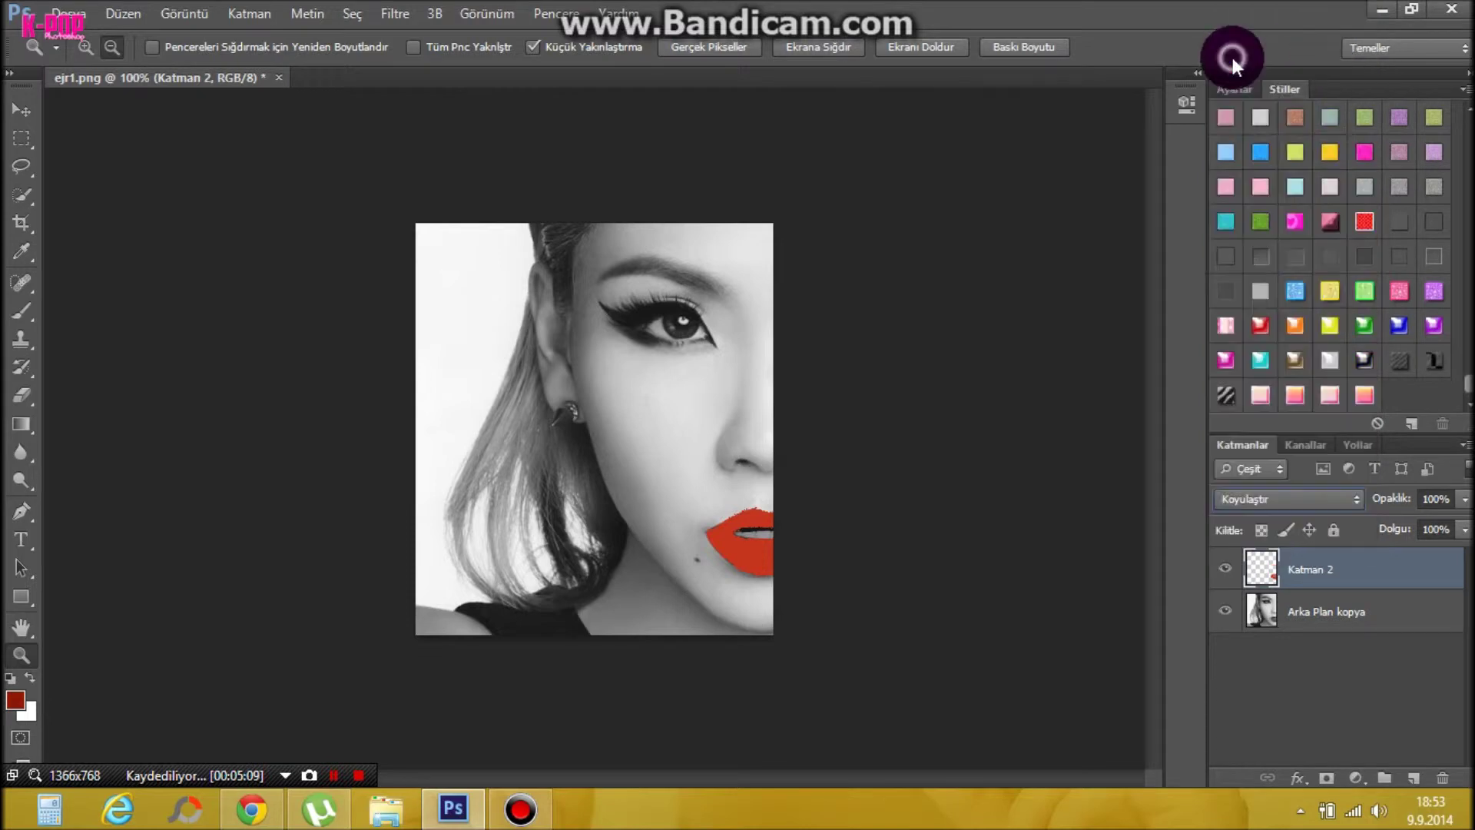
click(1252, 499)
click(1239, 79)
click(1249, 498)
click(1244, 95)
click(1234, 495)
click(1257, 122)
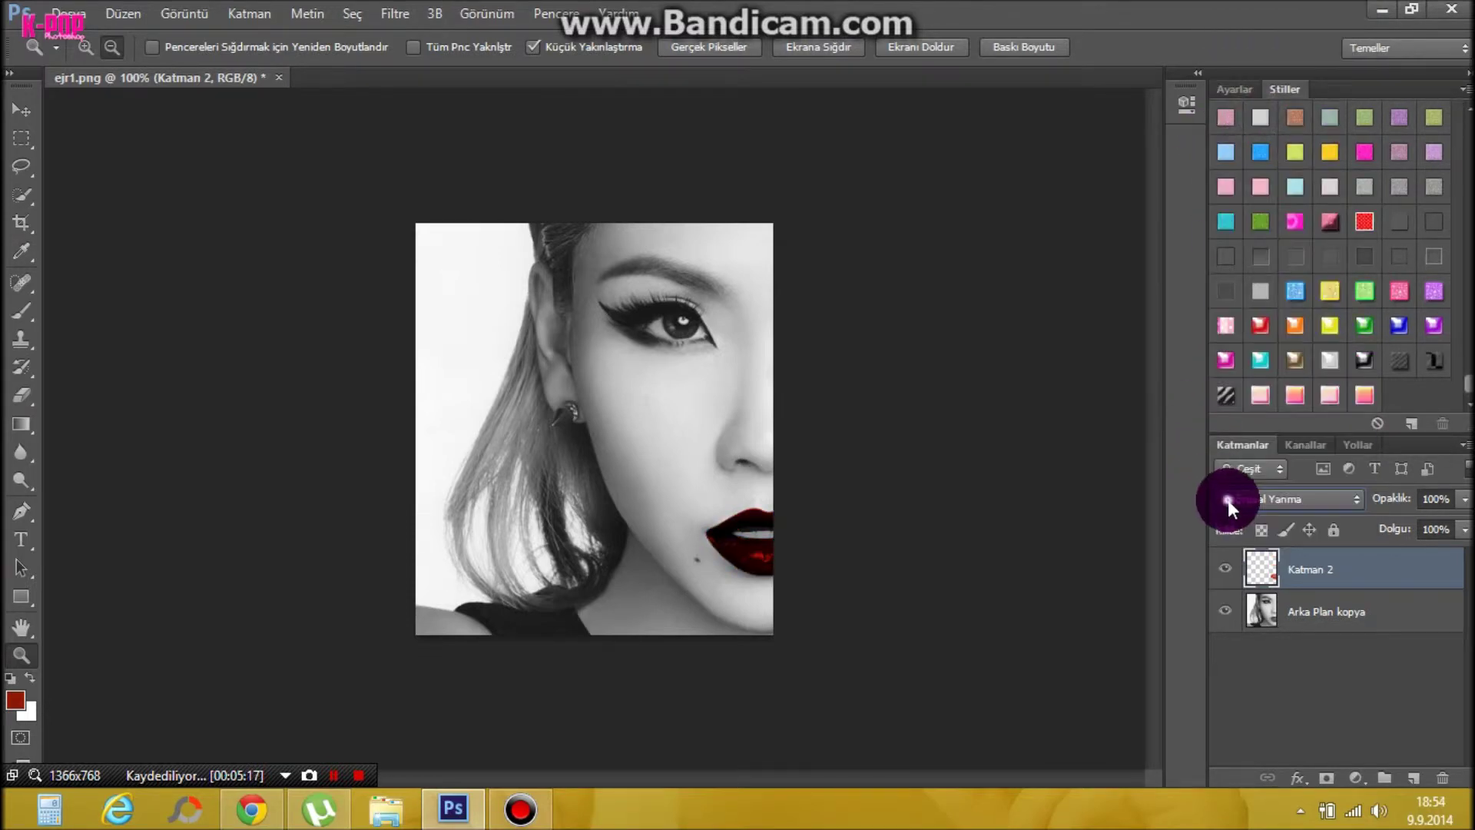
click(1227, 503)
click(1251, 224)
click(1251, 496)
click(1251, 464)
click(1264, 491)
click(1242, 186)
click(1270, 499)
click(1252, 191)
click(1269, 513)
click(1293, 216)
- Try further blend modes including Böl, Pin Işığı and Doğrusal Işık, ending with Katman 2 on Kaplama
click(1259, 501)
click(1264, 247)
click(1271, 500)
click(1249, 304)
click(1233, 513)
click(1230, 508)
click(1232, 513)
click(1232, 517)
click(1234, 506)
click(1234, 508)
click(1232, 504)
click(1229, 491)
click(1233, 497)
click(1229, 461)
click(1229, 501)
click(1225, 434)
click(1264, 493)
click(1238, 419)
click(1227, 499)
click(1235, 422)
click(1233, 496)
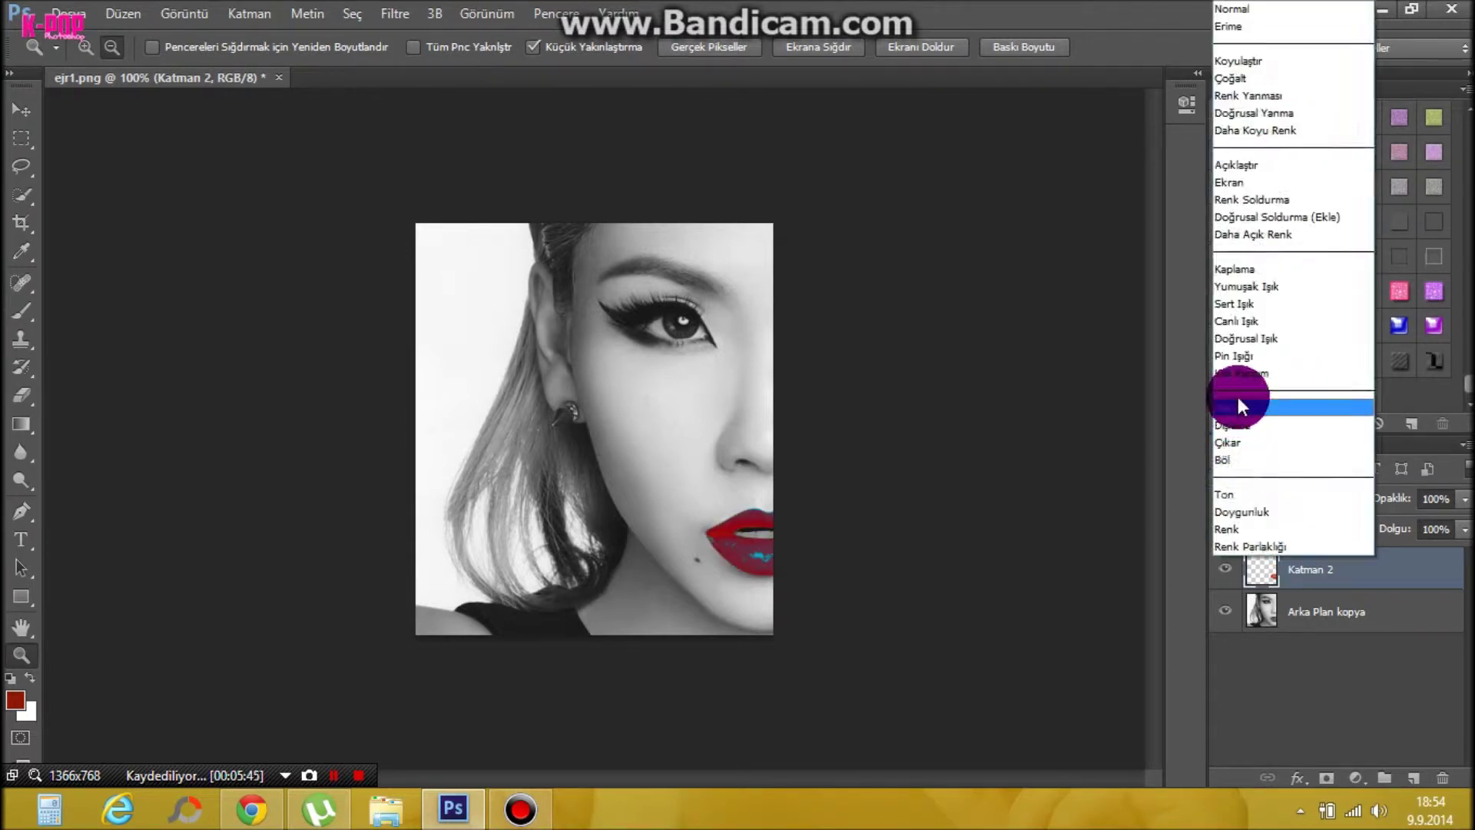
click(1238, 396)
click(1241, 490)
click(1229, 357)
click(1254, 503)
click(1253, 329)
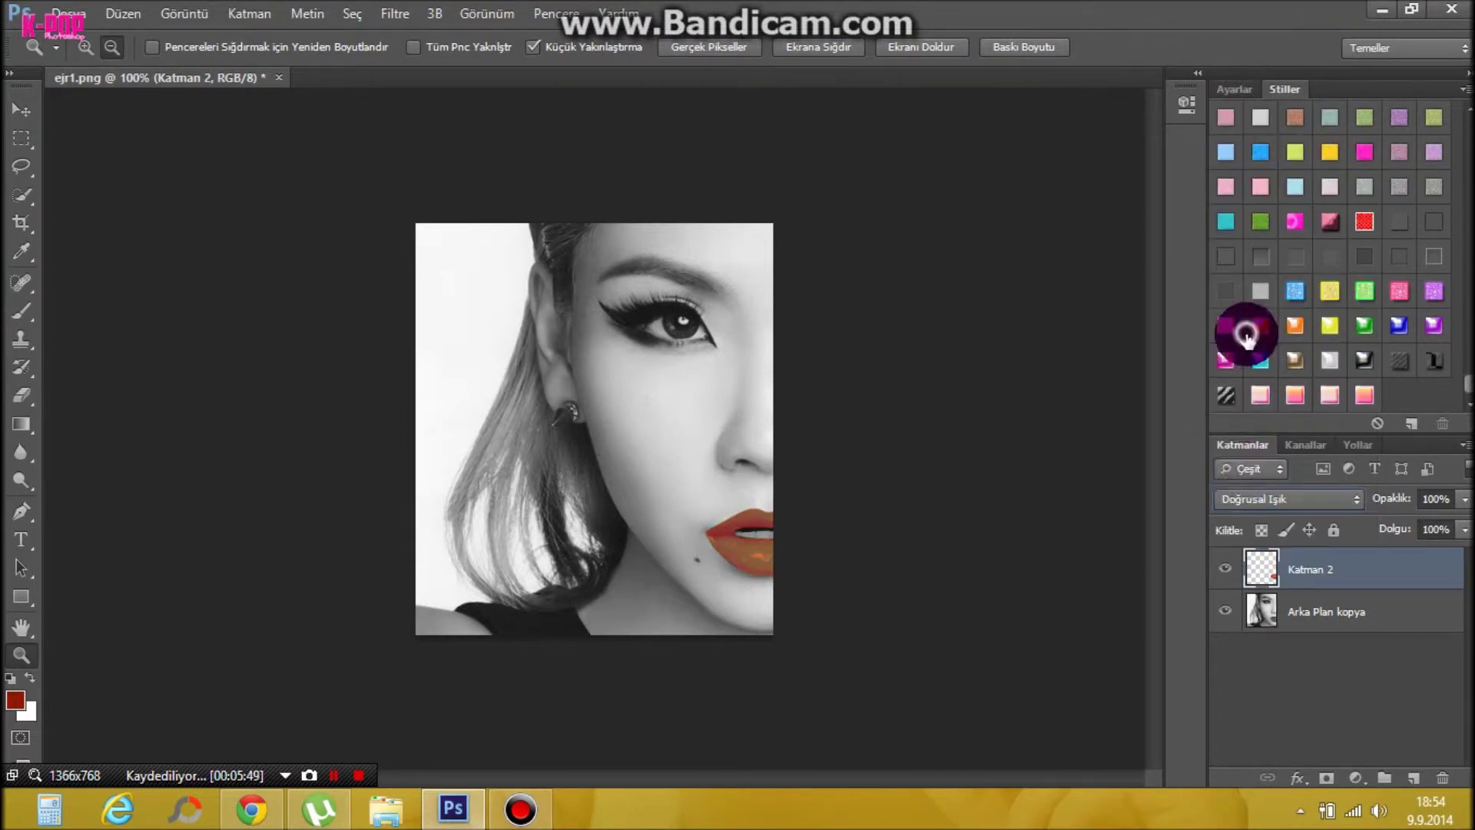
click(1250, 492)
click(1246, 270)
- Zoom in closely on the portrait's eye
key(v)
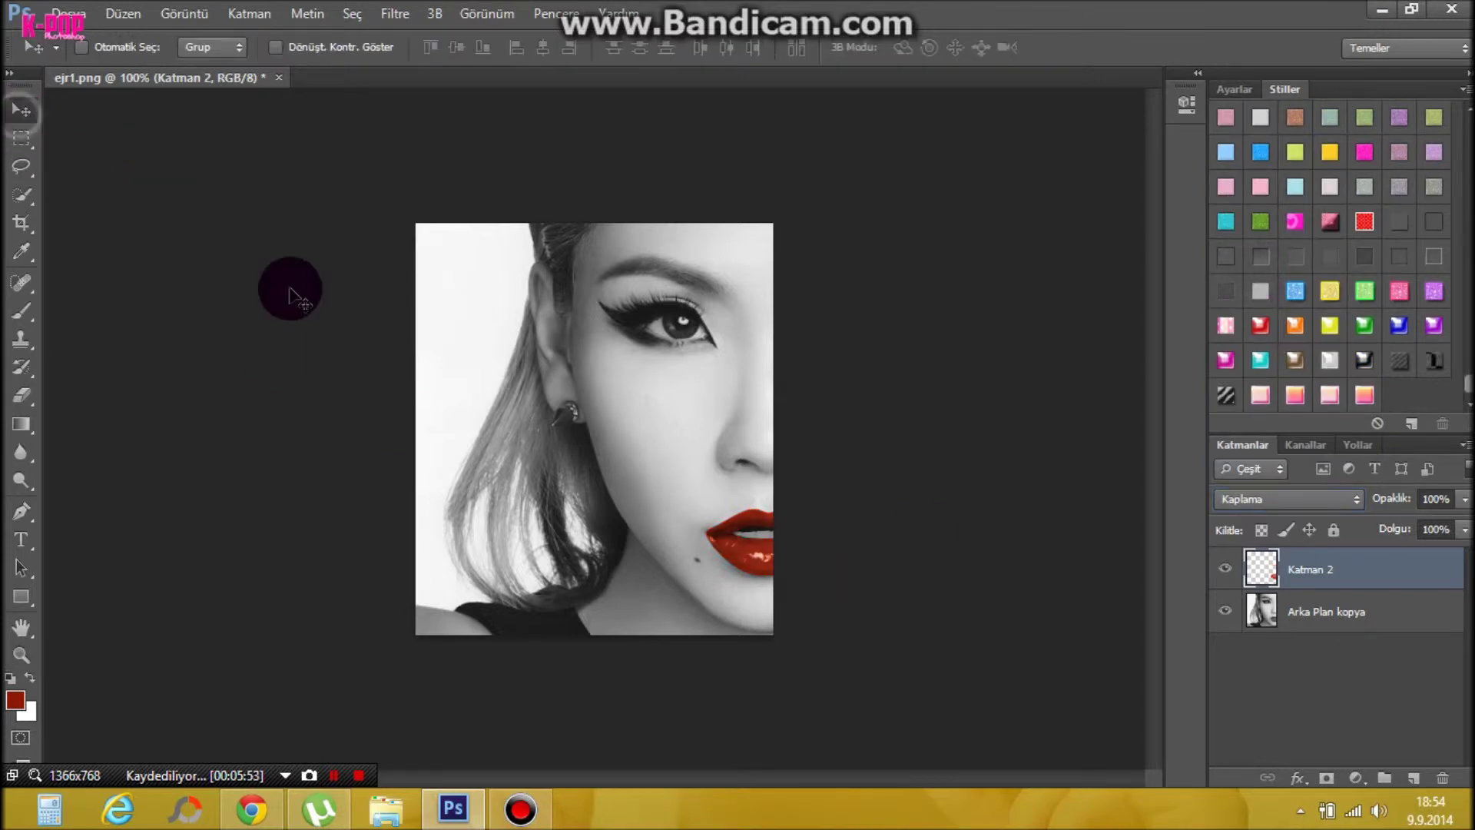
click(21, 653)
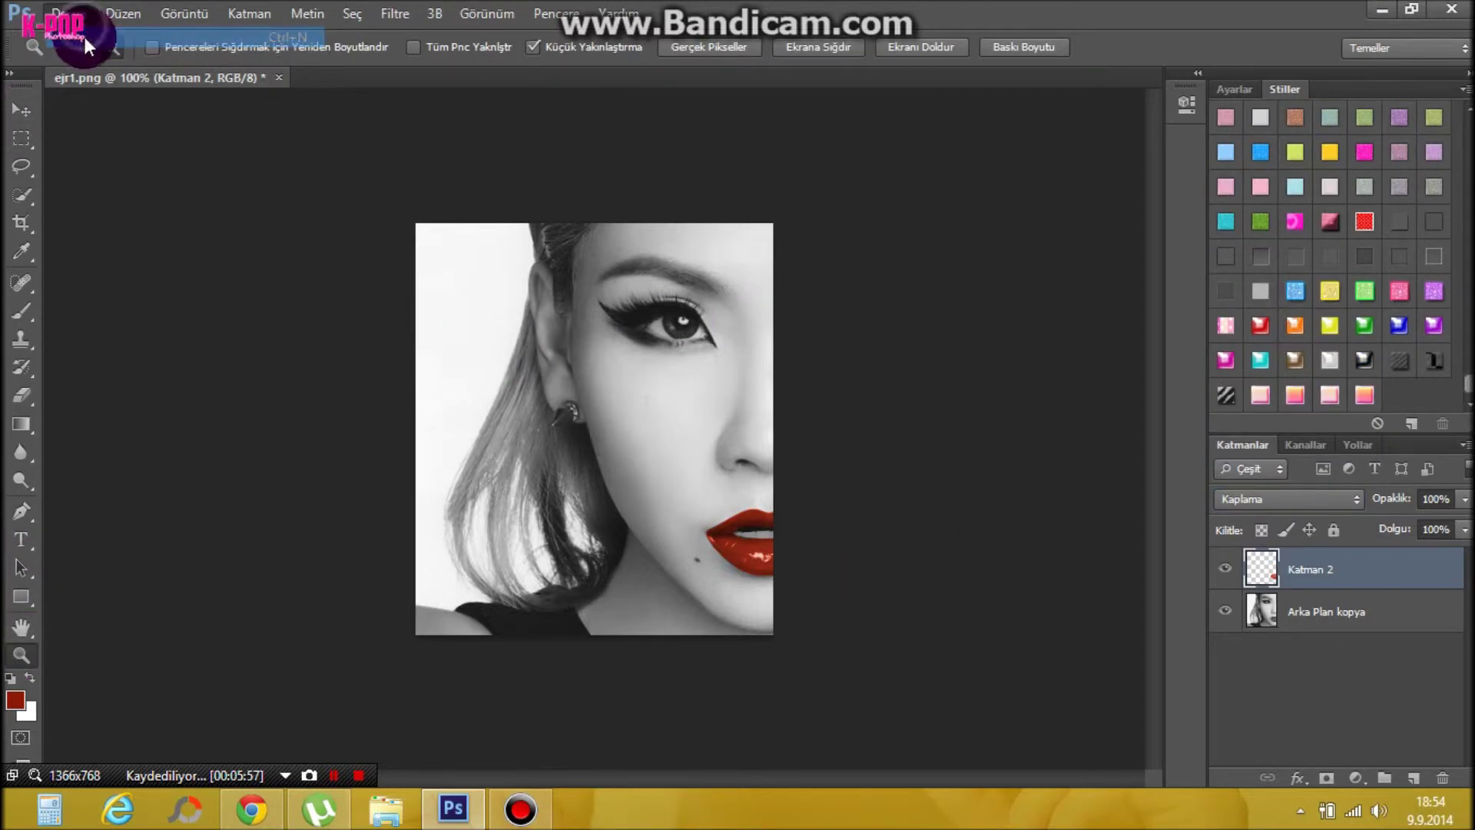
key(ctrl+n)
click(930, 234)
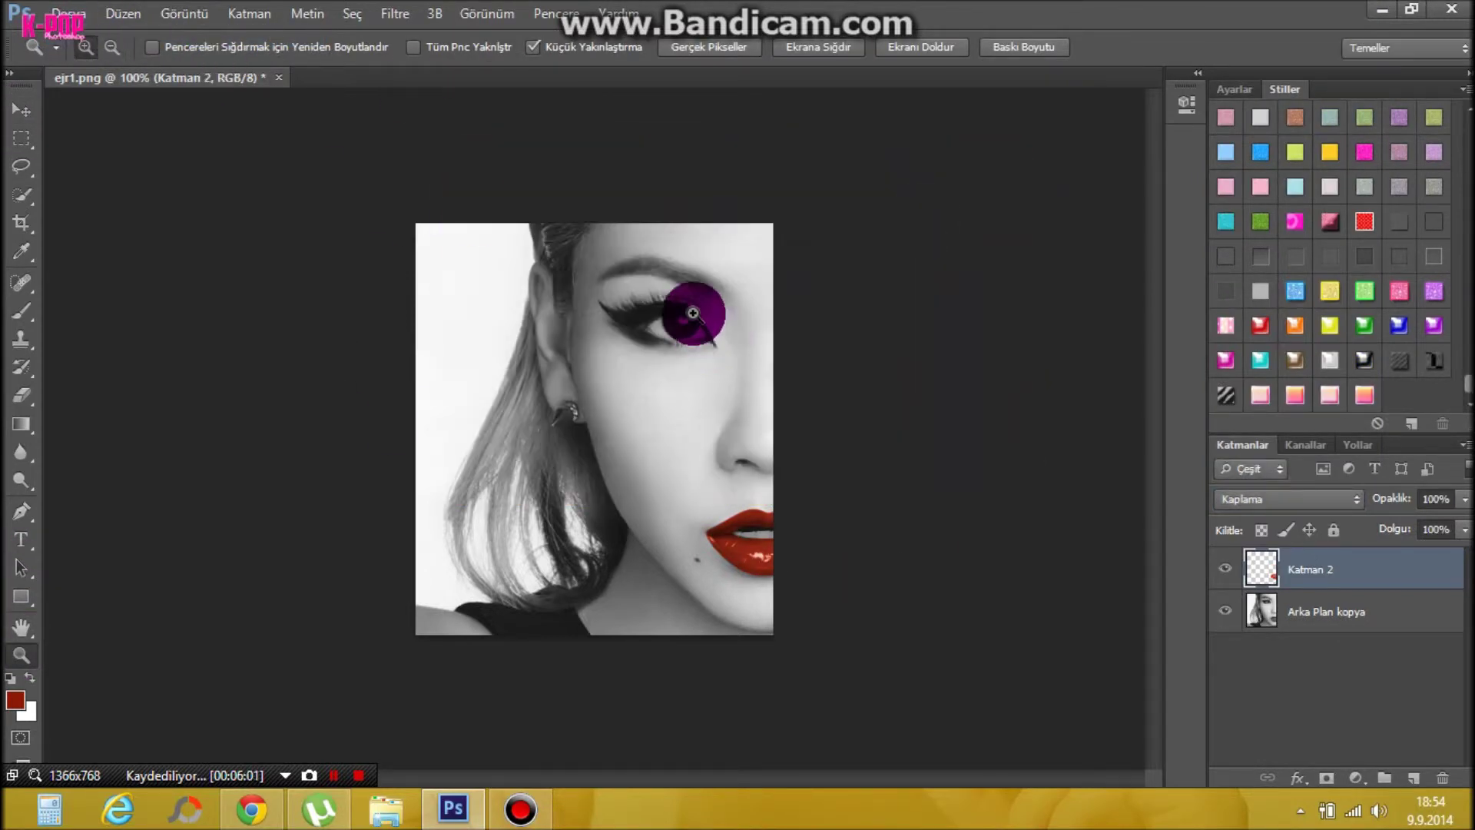
click(697, 321)
click(22, 109)
click(860, 776)
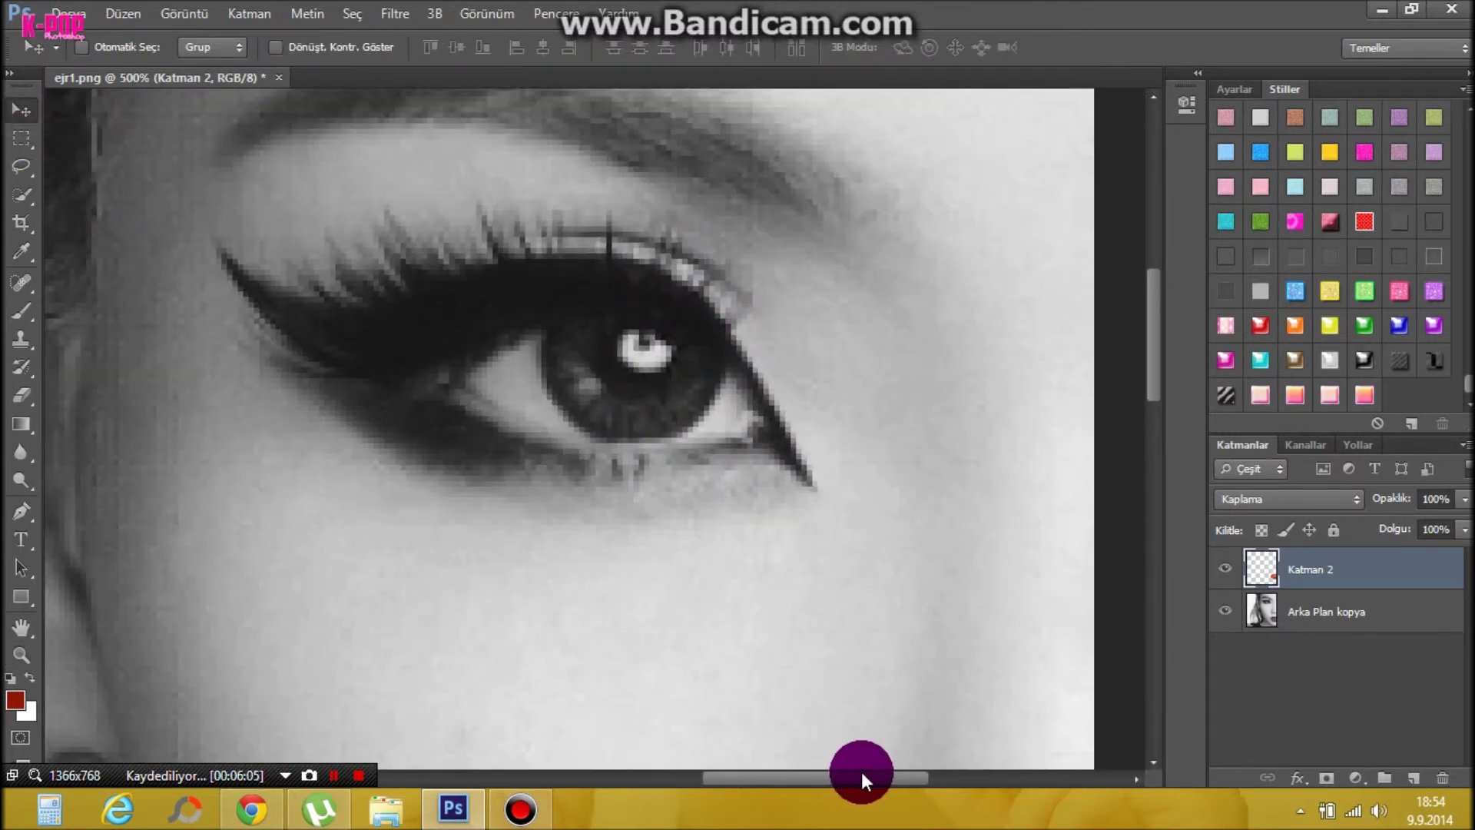
drag(860, 776, 841, 776)
- Pick purple as the foreground colour and add a new layer to paint the iris with the brush
click(16, 699)
drag(738, 438, 745, 243)
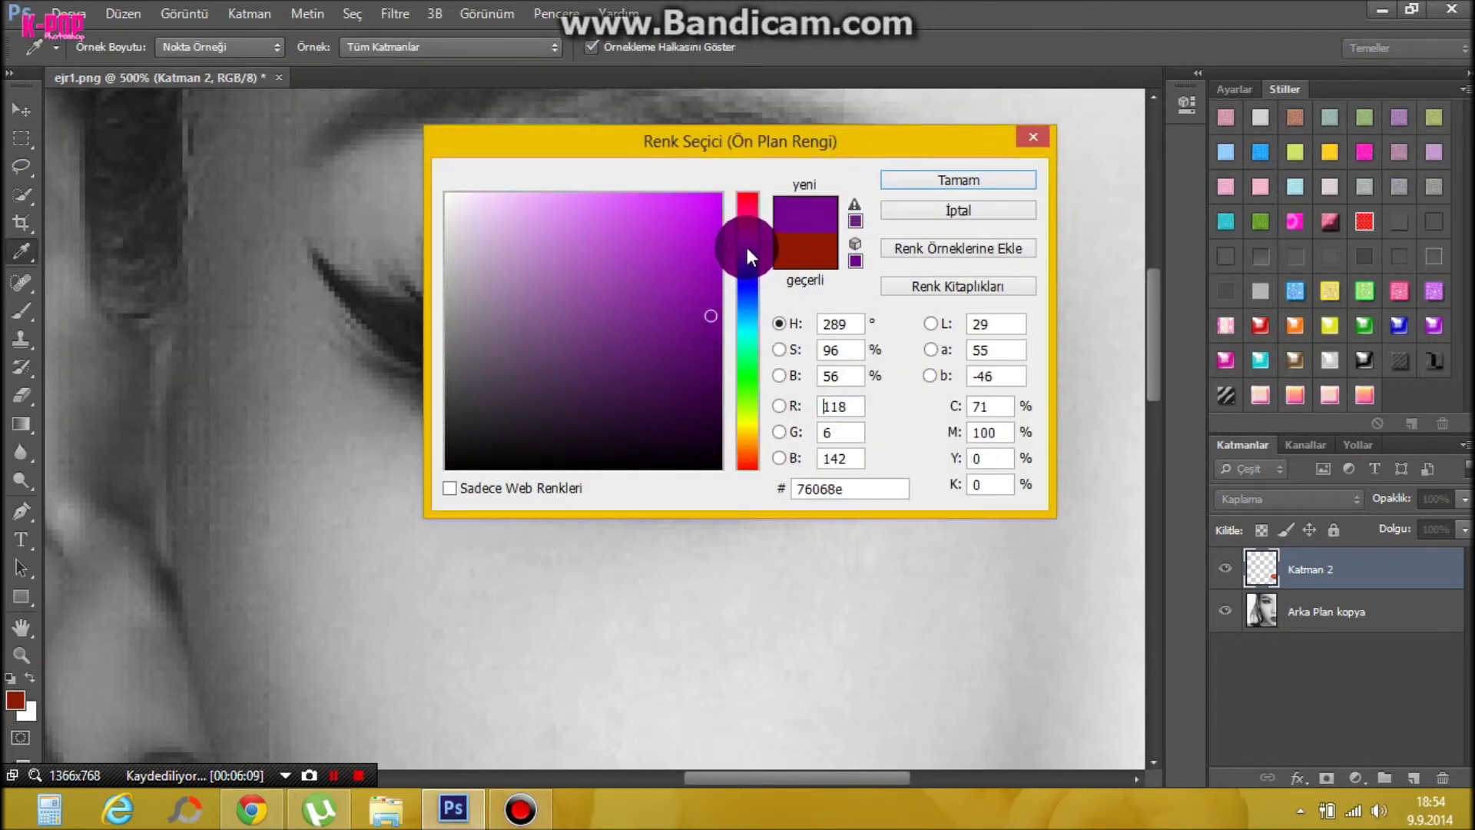
key(Return)
click(1414, 777)
click(21, 311)
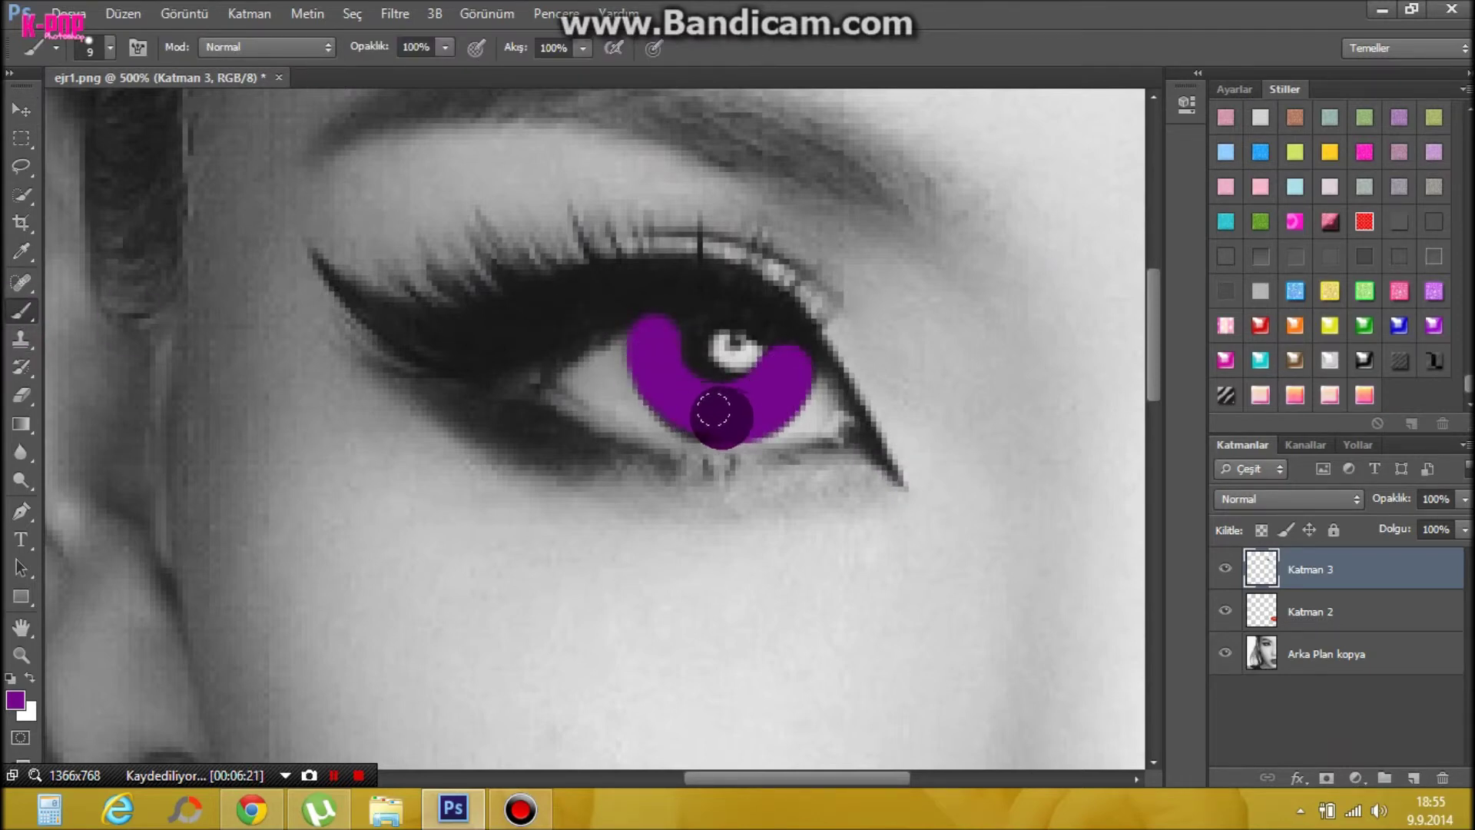
- Set the iris layer to Kaplama blend at 42% opacity and zoom out to the whole portrait
click(1251, 499)
click(1226, 265)
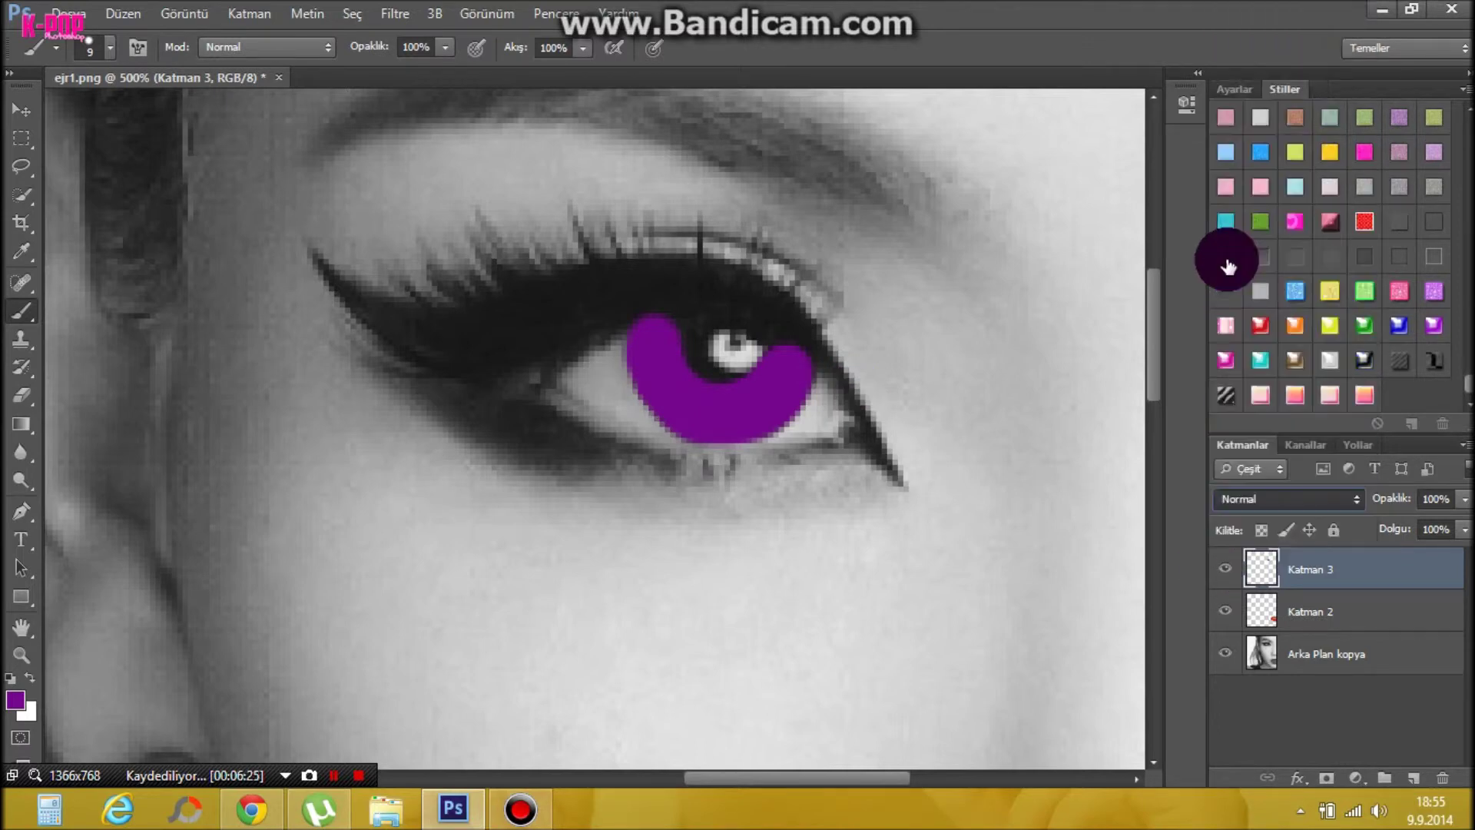
click(1233, 494)
click(1234, 268)
click(1464, 500)
click(1429, 521)
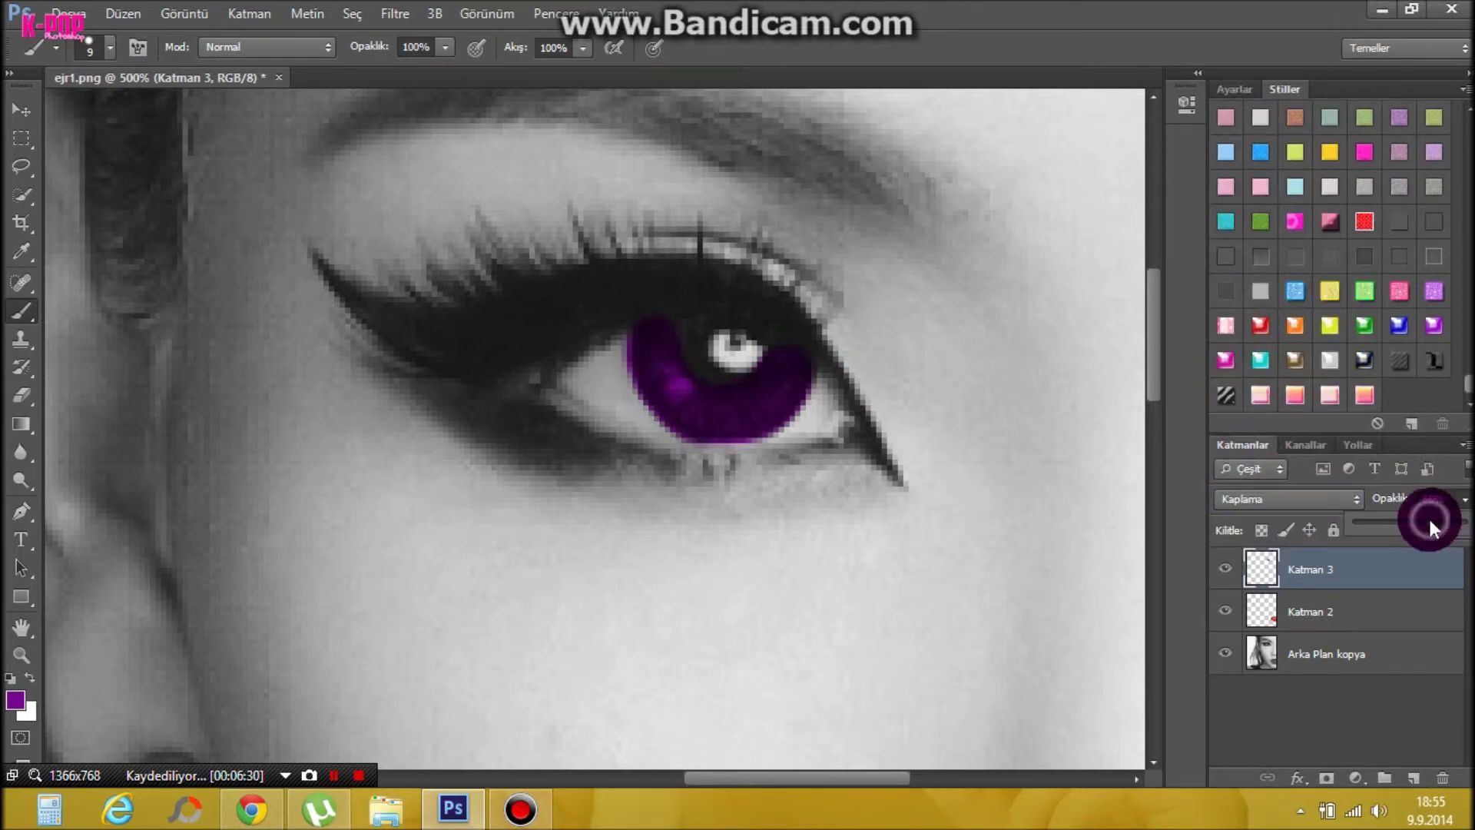
click(28, 655)
alt+click(297, 198)
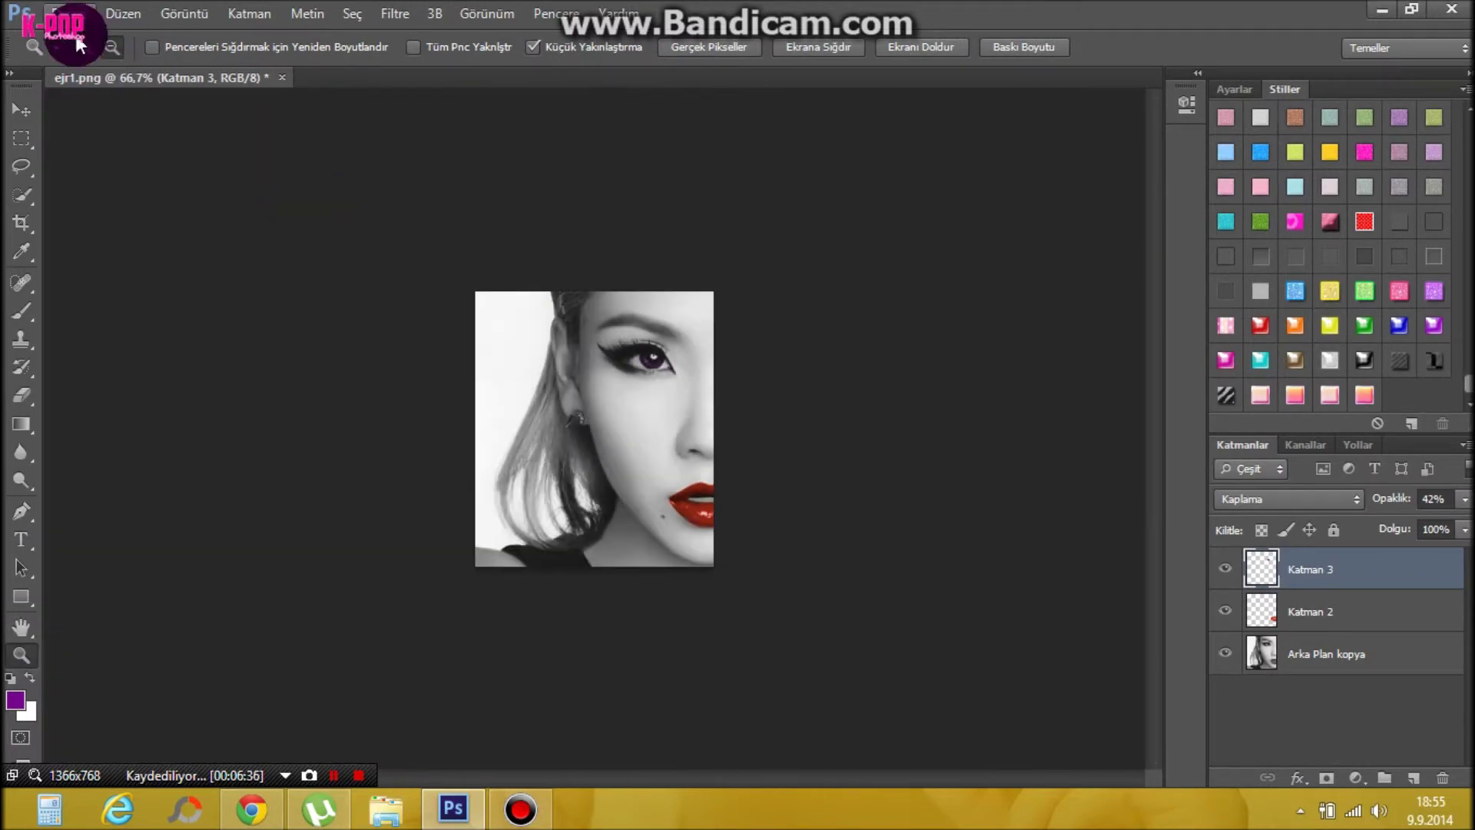
- Add a new layer above Katman 3 and zoom in on the eye
click(510, 379)
click(1420, 777)
click(804, 300)
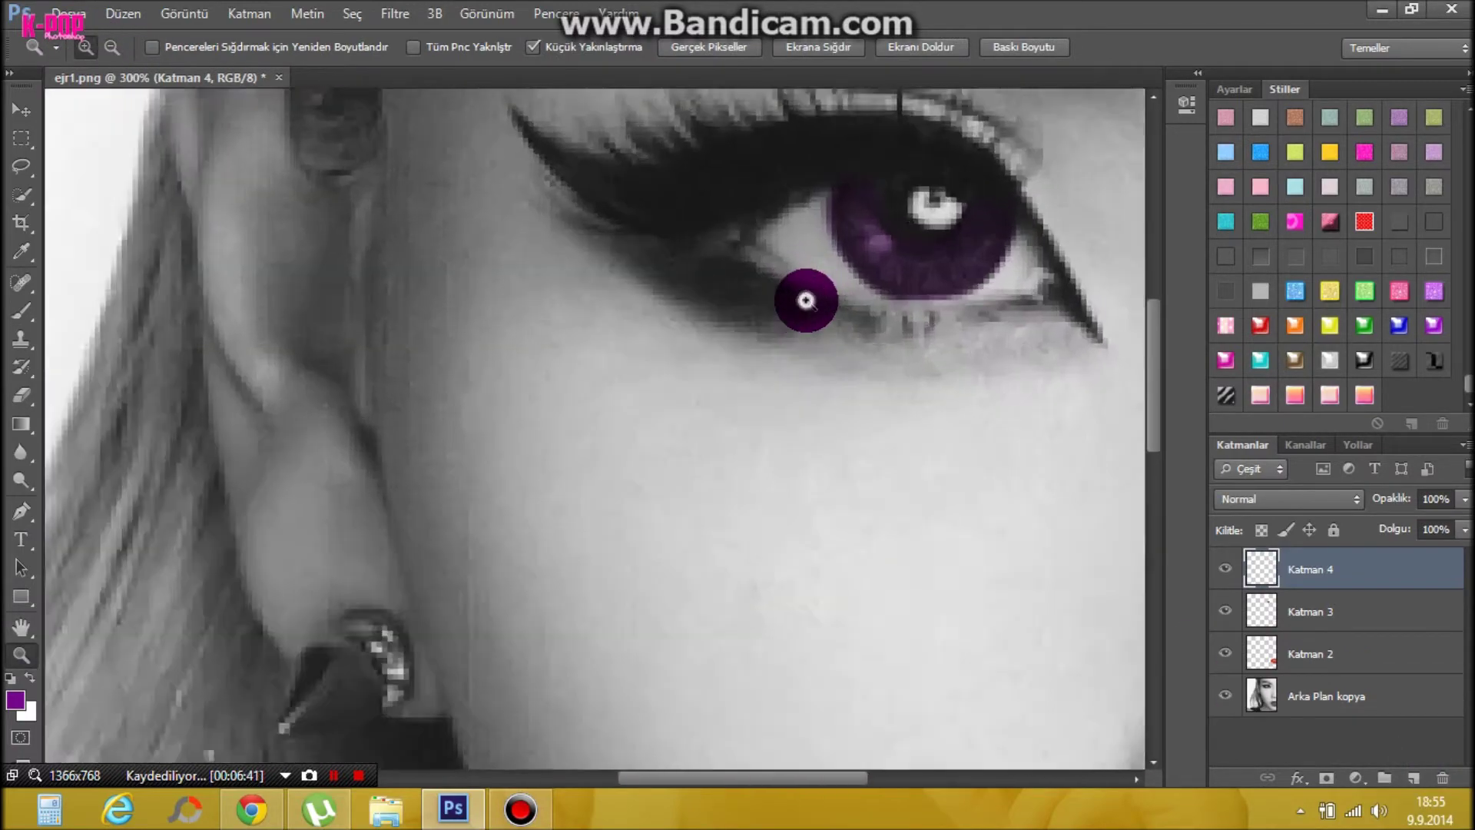
click(805, 301)
click(1082, 307)
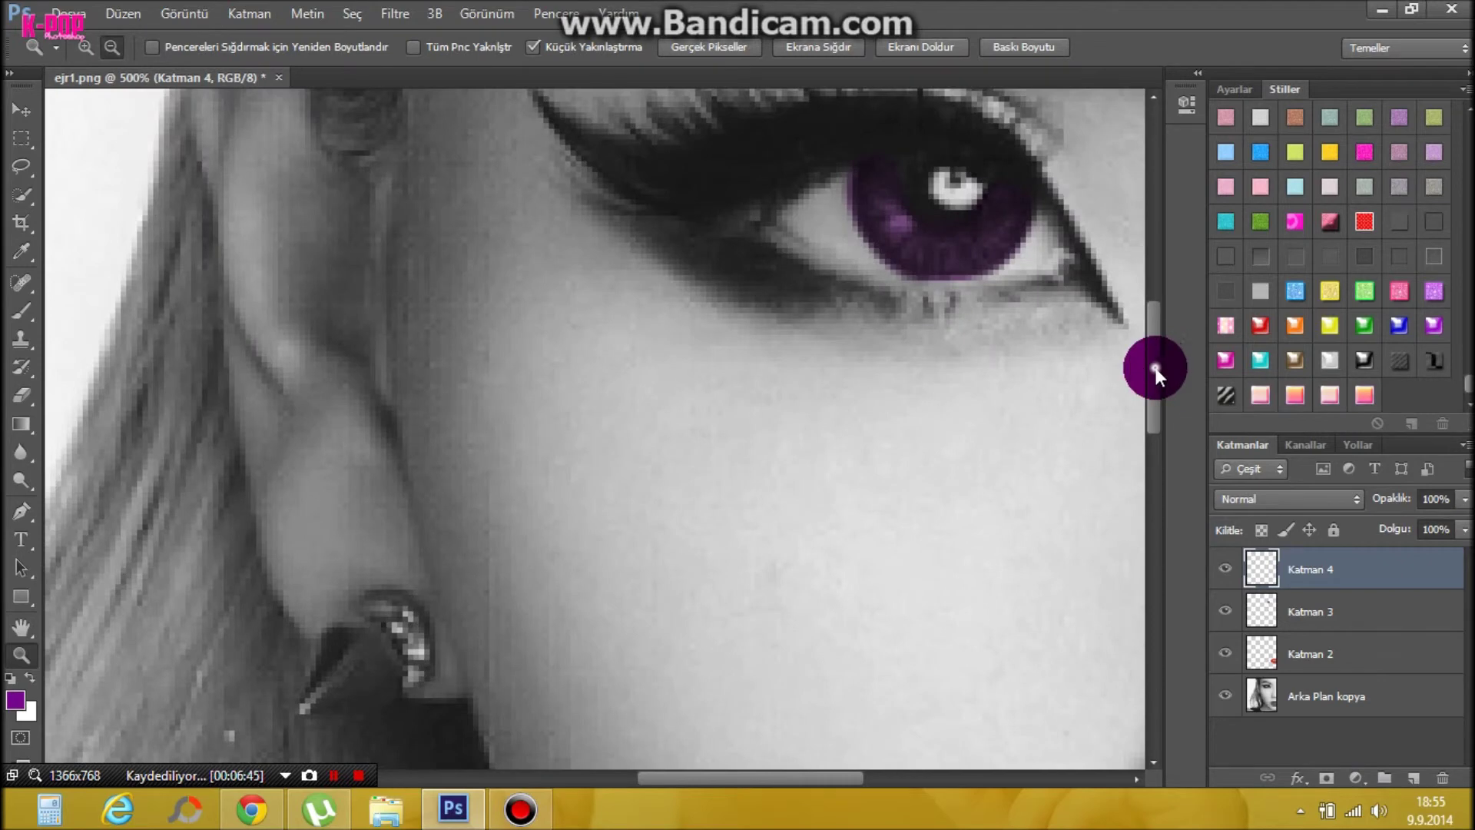
drag(1156, 368, 1155, 330)
drag(671, 776, 704, 776)
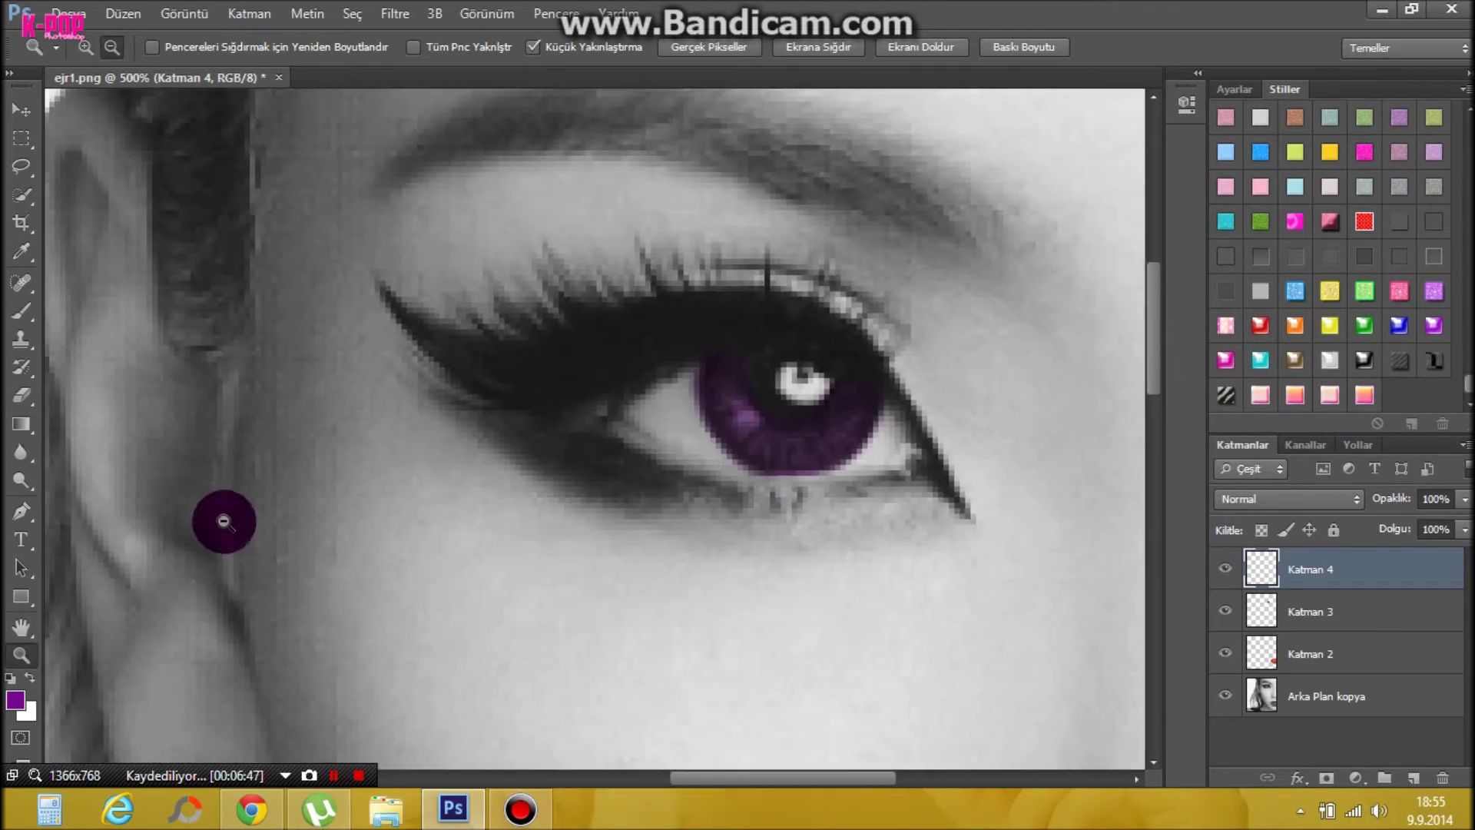
- Choose teal as the brush colour and paint the iris, undoing a stray brush dot
click(12, 689)
click(738, 325)
click(886, 198)
click(20, 311)
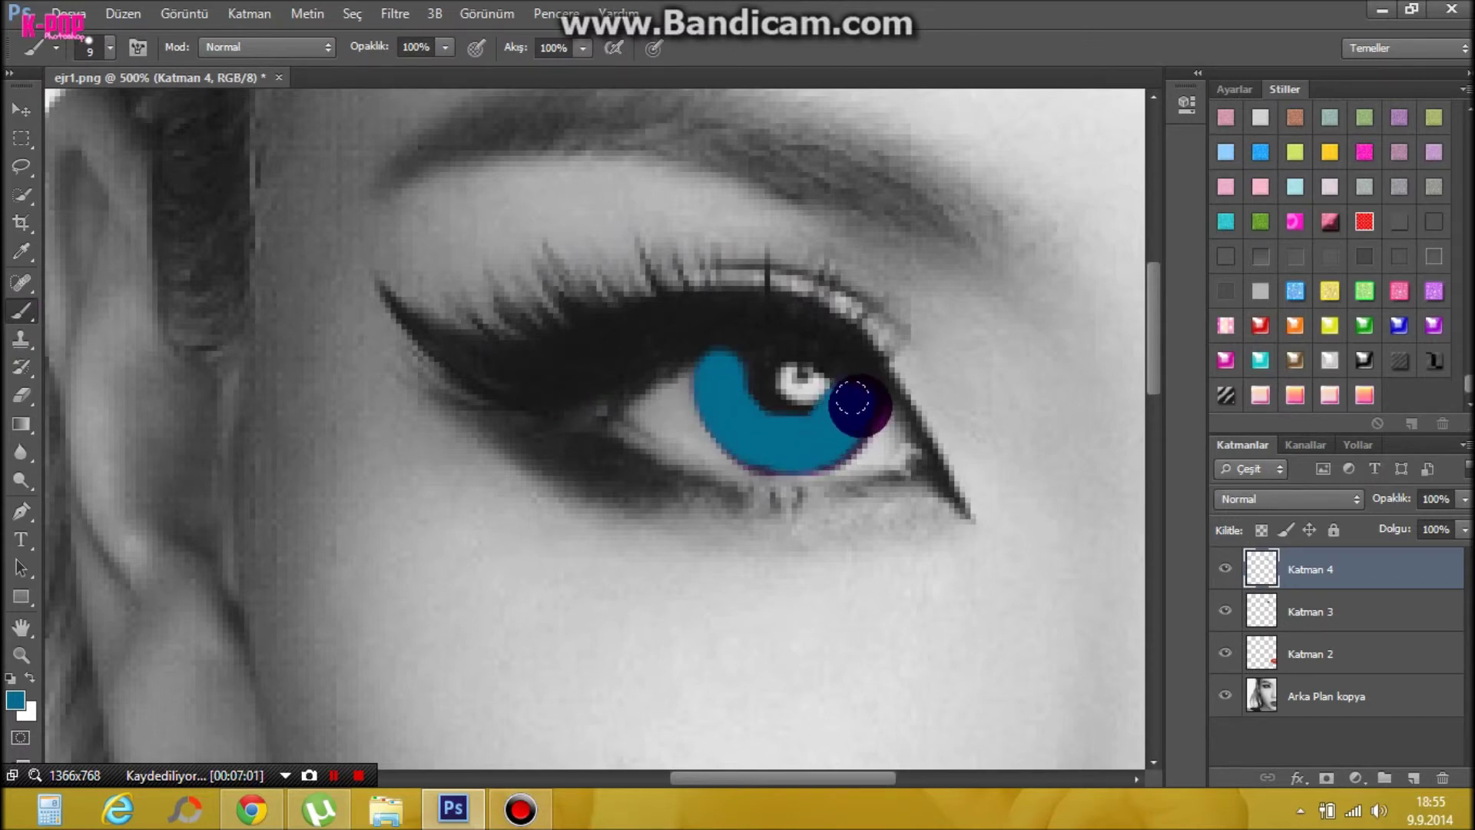
click(1130, 516)
click(122, 13)
click(154, 48)
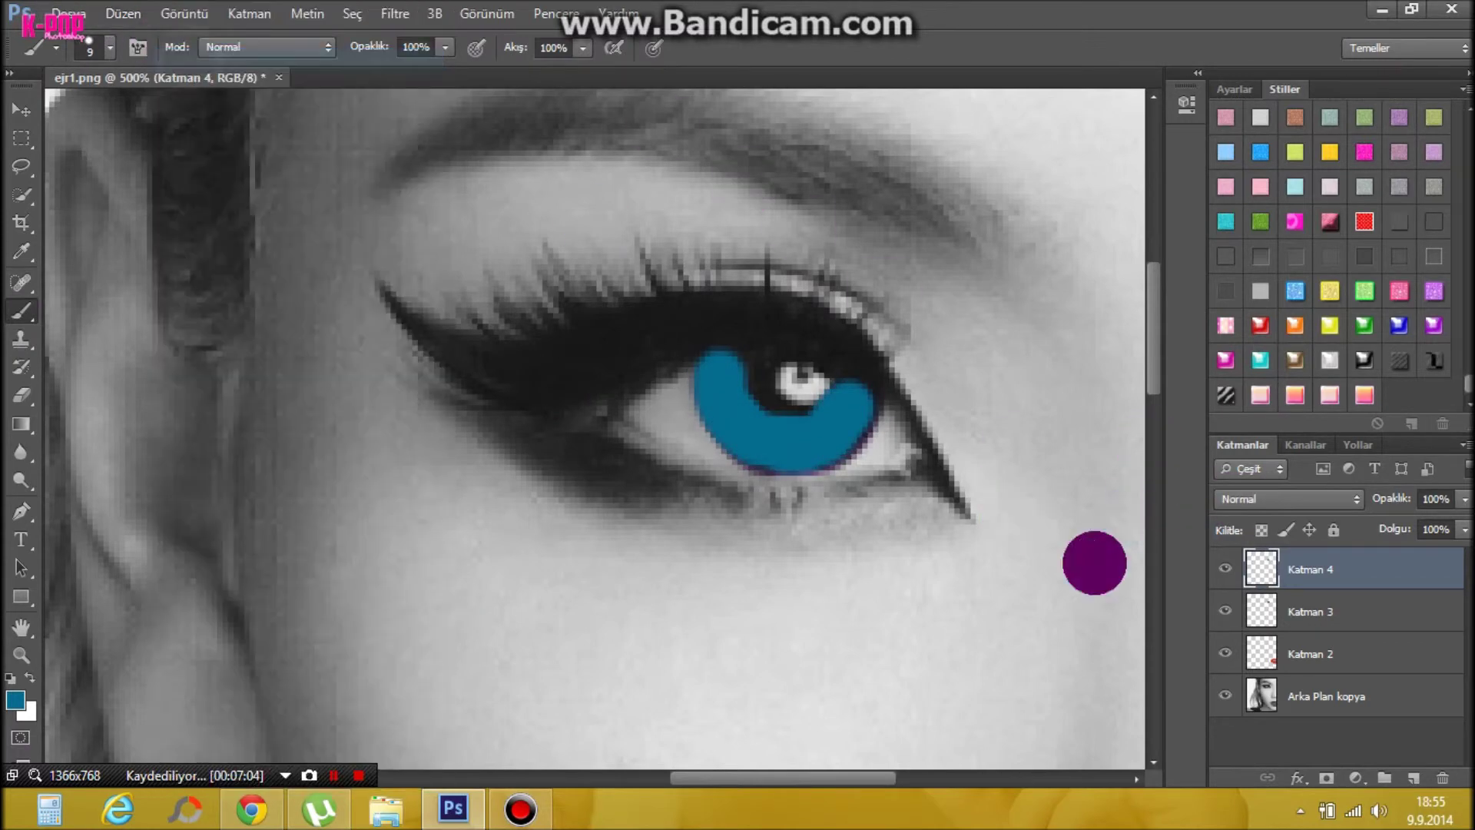
- Set the teal layer to Kaplama blend at 36% opacity and zoom out to the whole portrait
click(1242, 496)
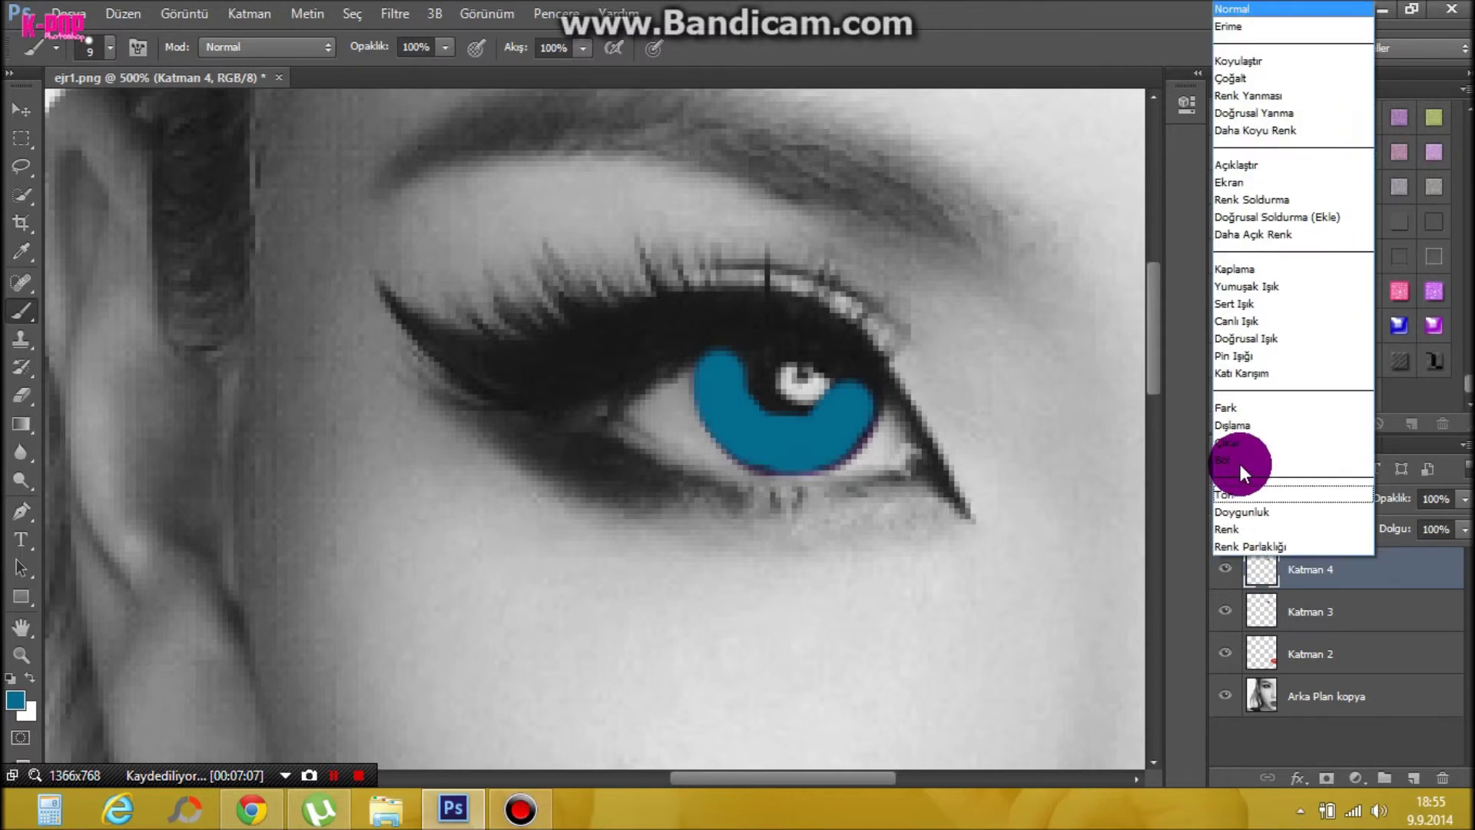
click(1233, 269)
click(1464, 499)
drag(1459, 522, 1381, 522)
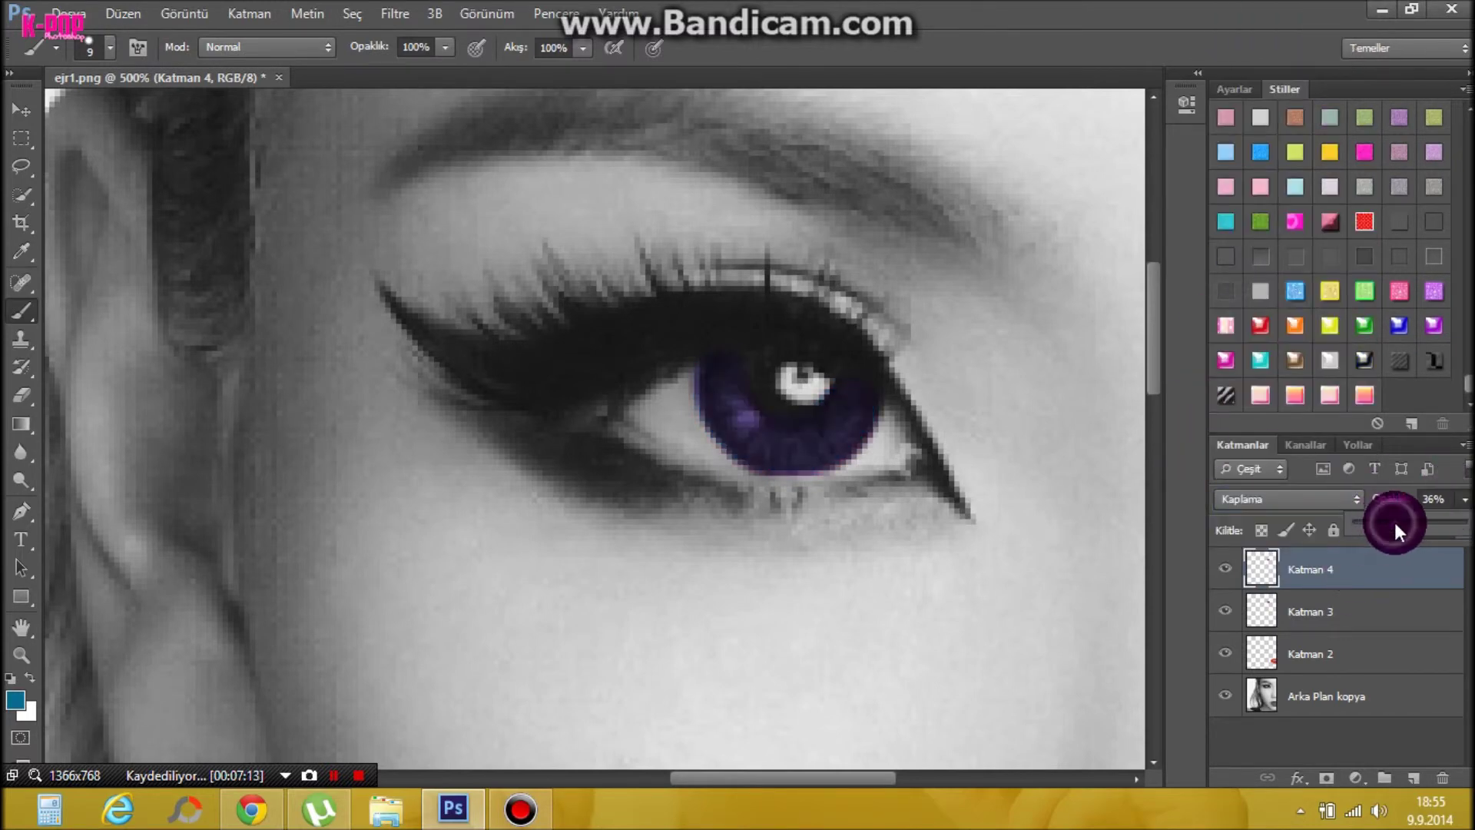
click(1375, 730)
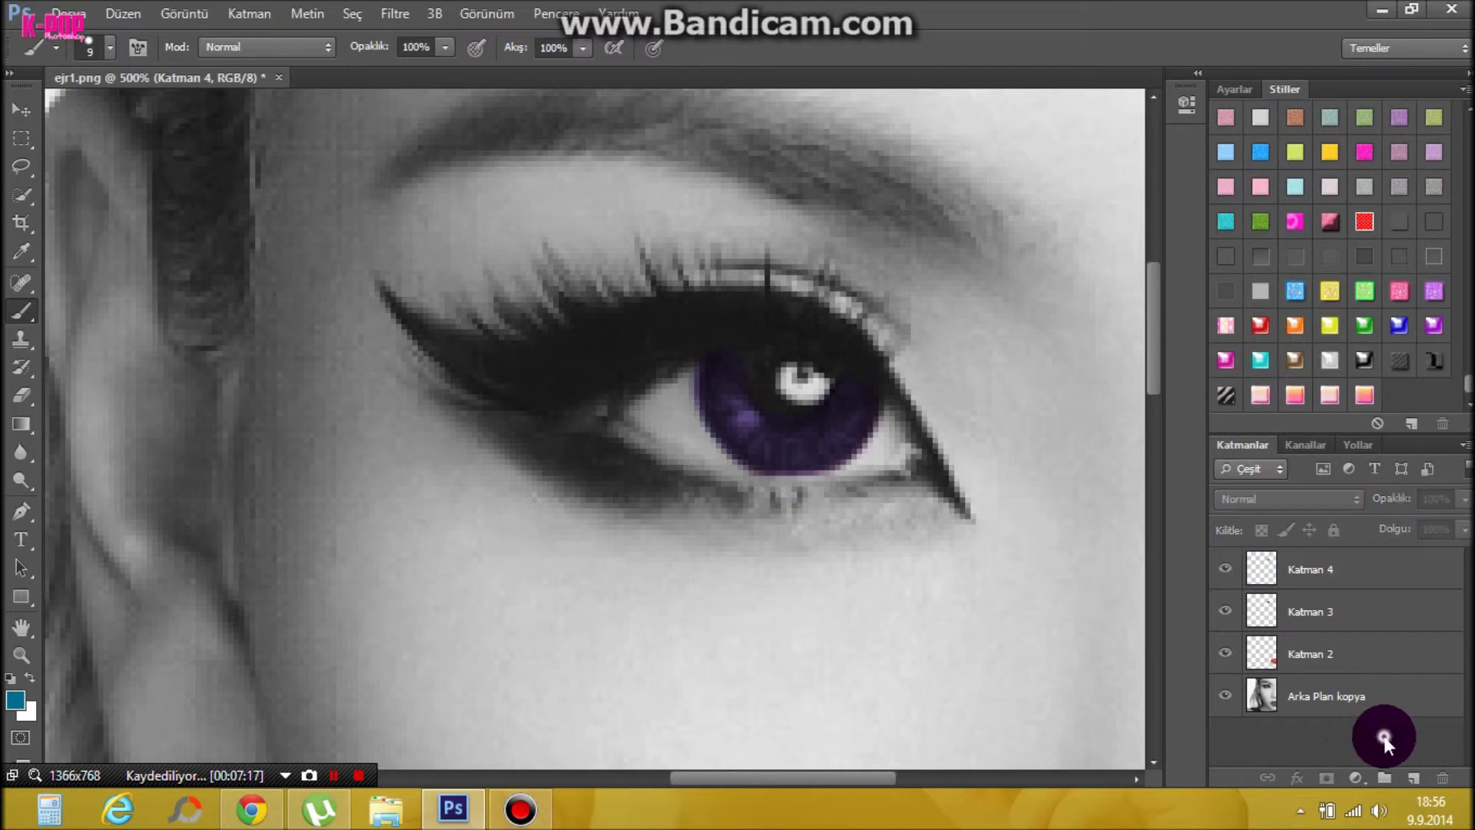
click(20, 655)
click(313, 306)
click(313, 306)
click(314, 307)
click(313, 306)
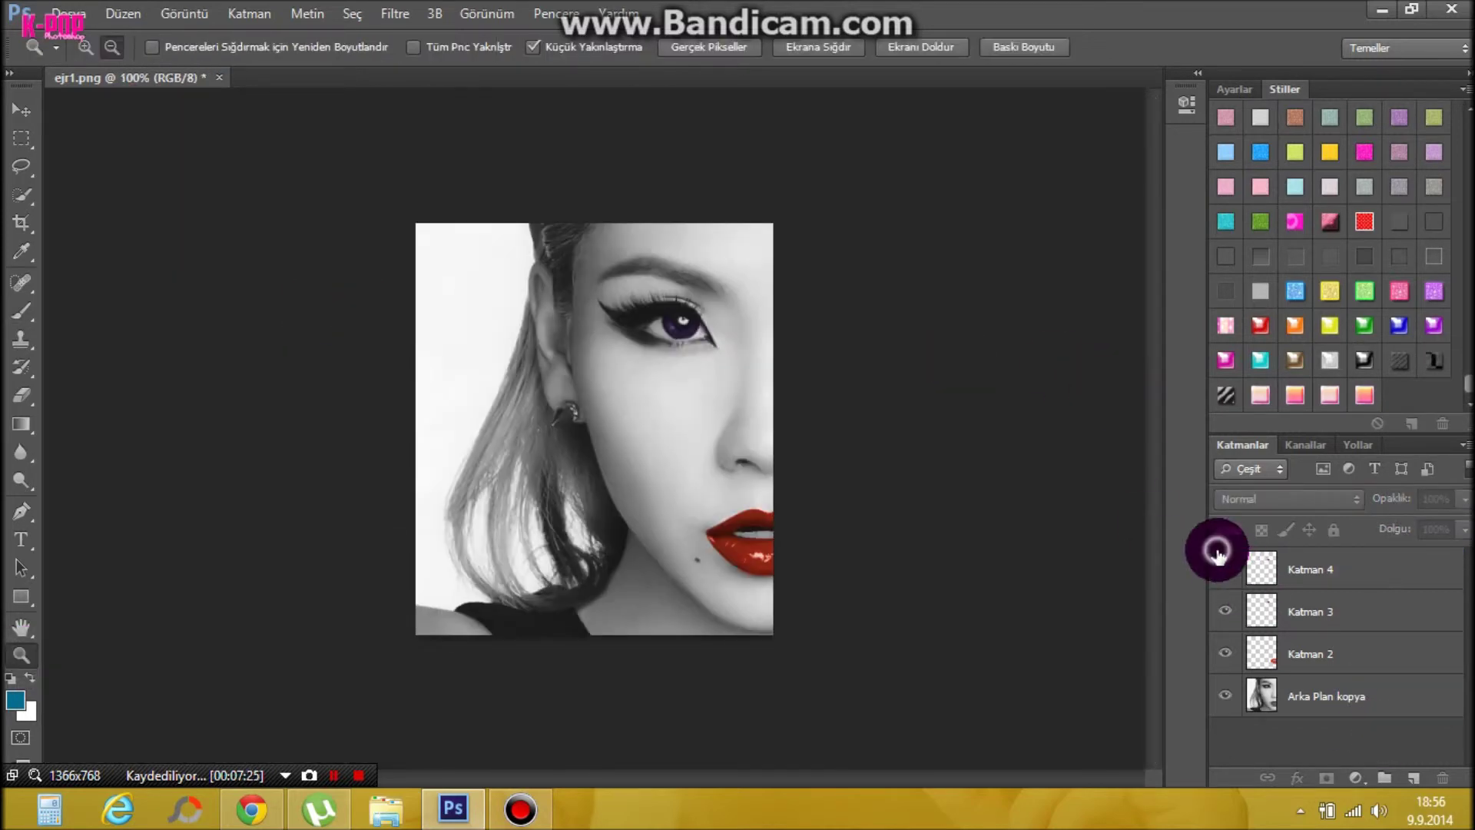
- Hide Katman 2 and the background portrait, then merge the visible iris layers into Katman 3
click(17, 123)
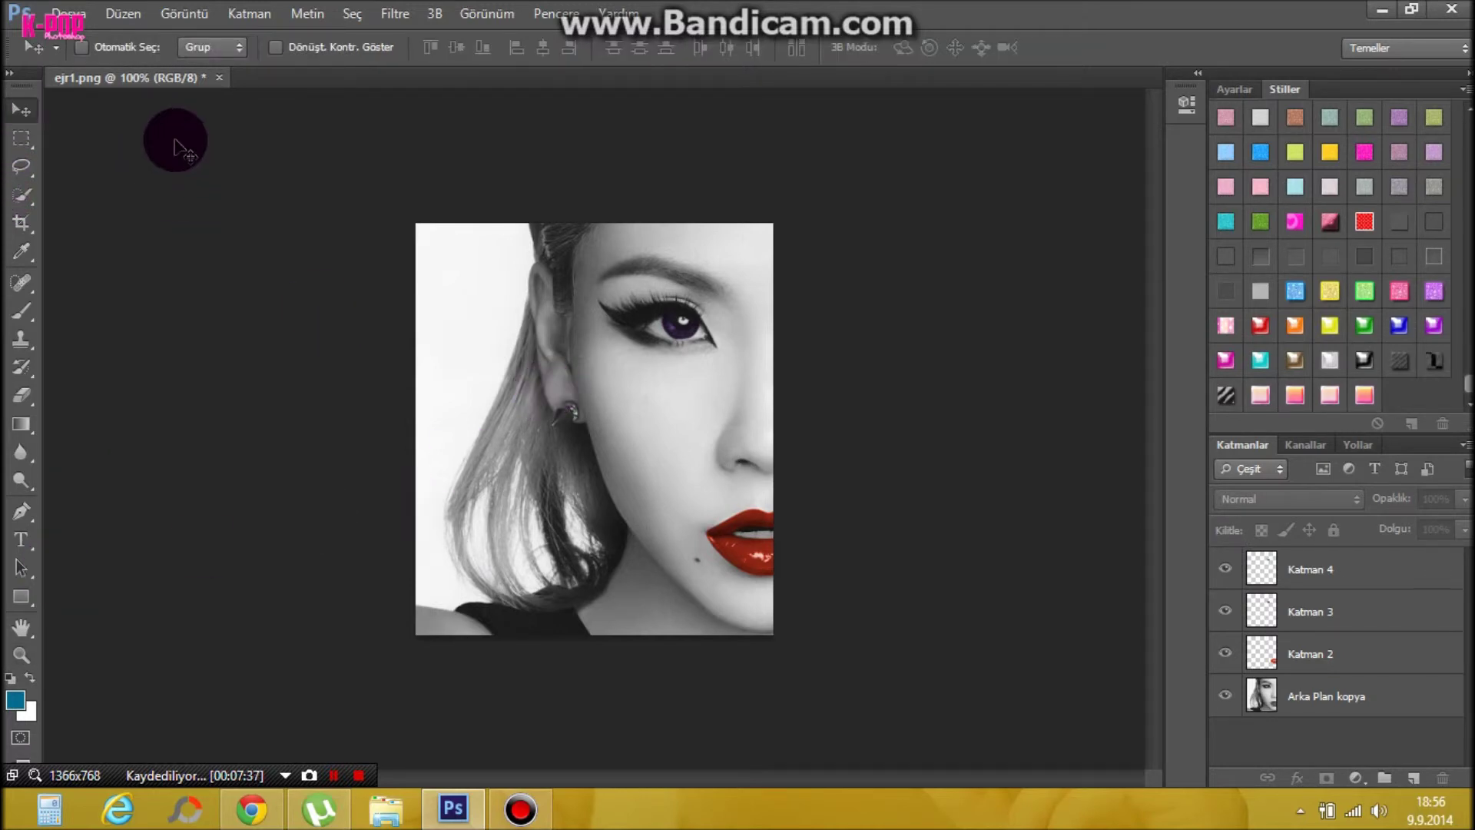
click(65, 10)
click(1159, 553)
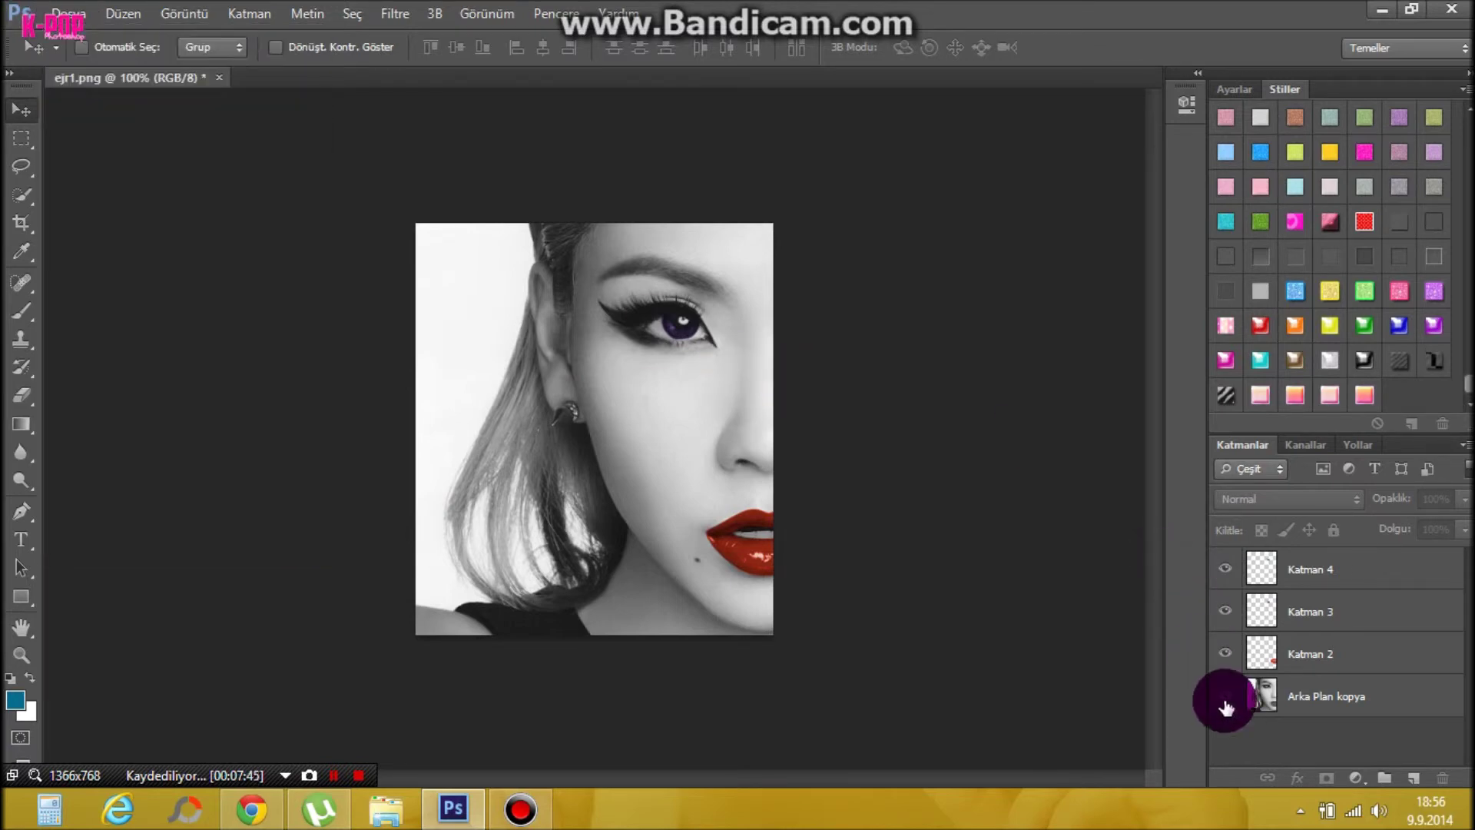
click(1225, 653)
right_click(1362, 597)
click(1440, 671)
click(1224, 695)
right_click(1381, 591)
click(925, 570)
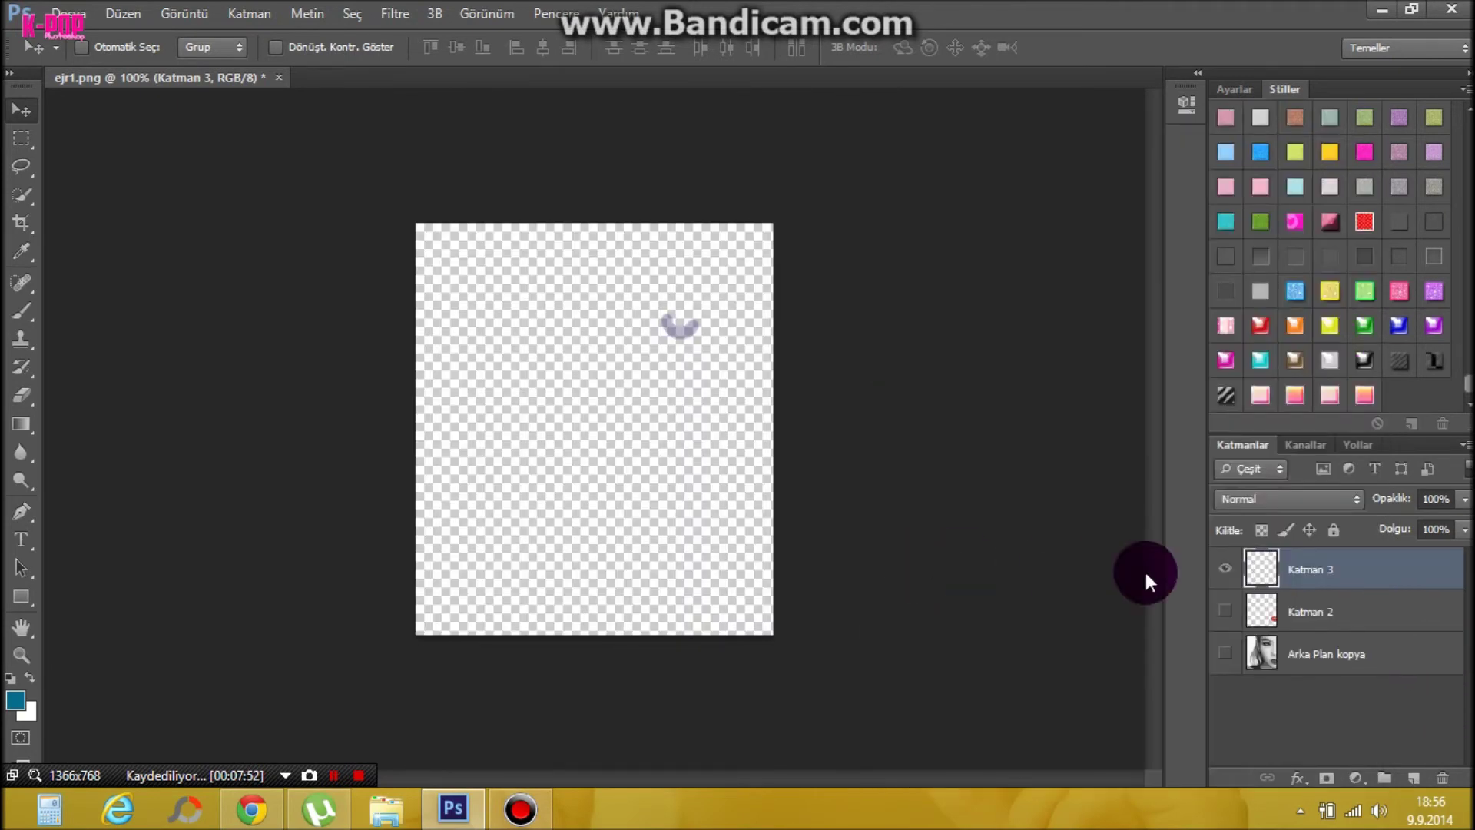
- Show all layers again and lower Katman 3's opacity to 25%, comparing the iris with it hidden
click(1225, 610)
click(1225, 653)
click(1465, 498)
drag(1393, 523, 1390, 519)
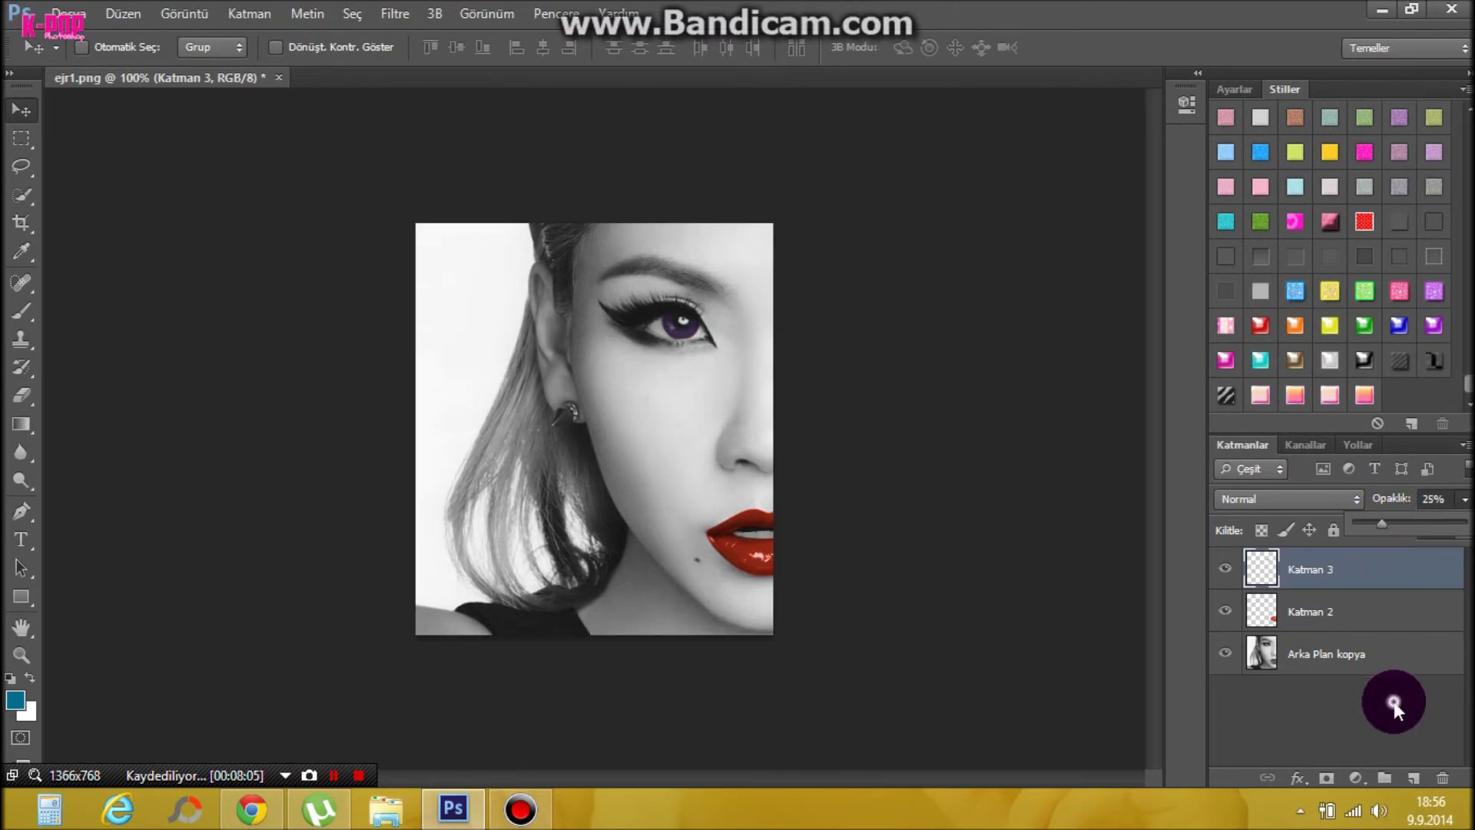
click(1394, 702)
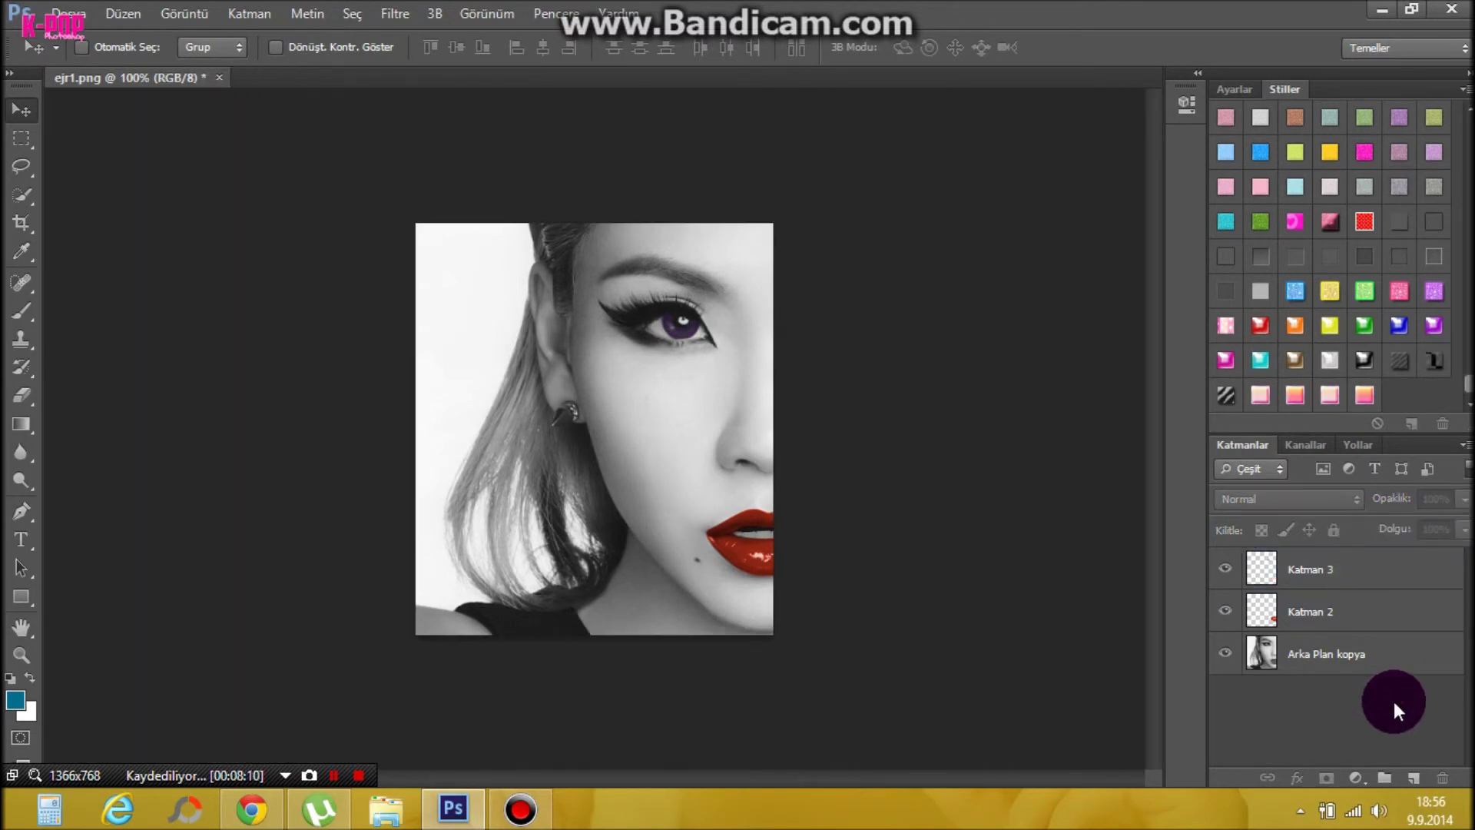
click(1224, 570)
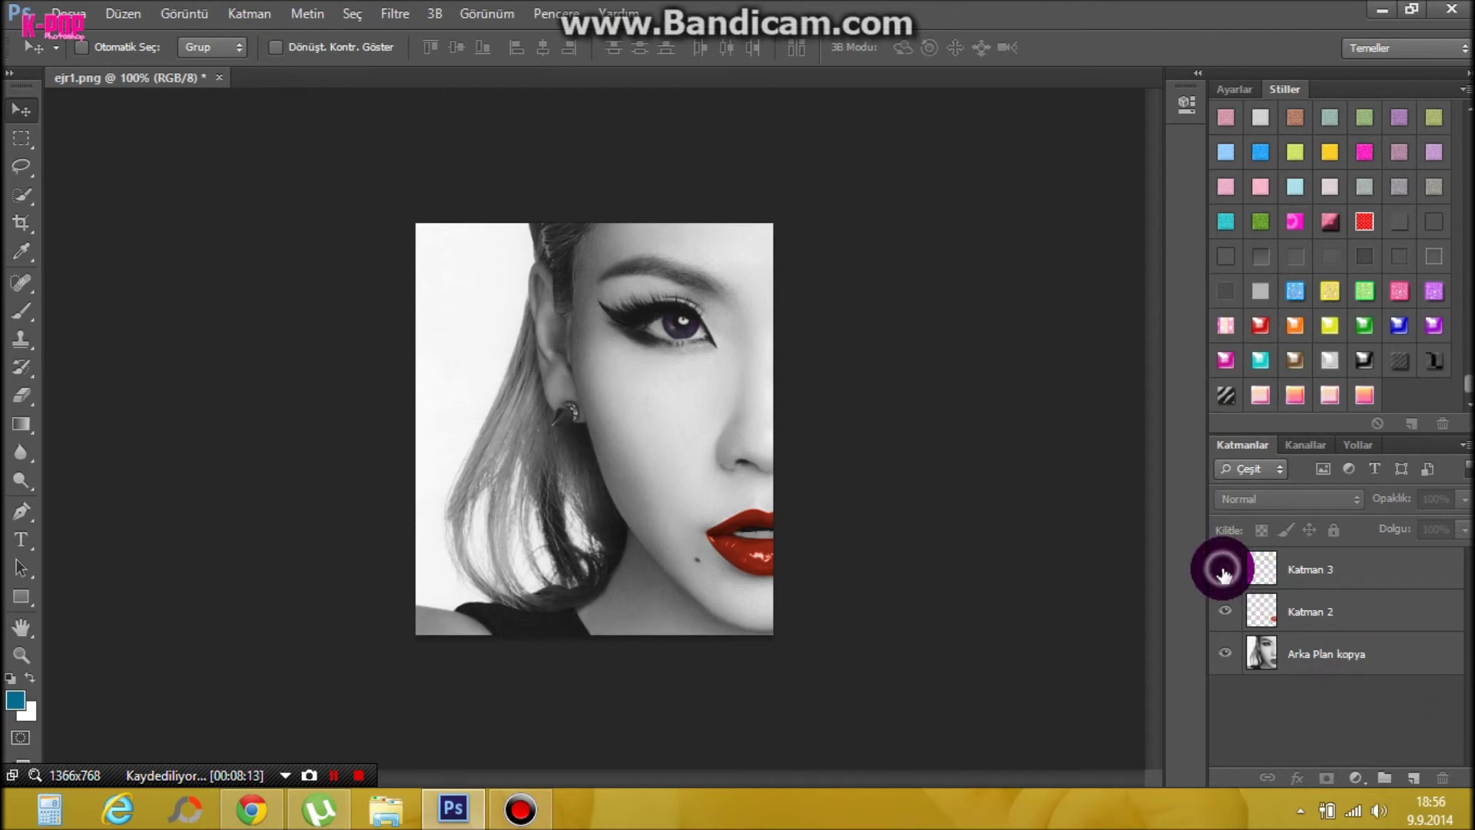
click(1224, 570)
click(91, 17)
- Open the colouring PSD from the Photoshop > PSD folder
click(107, 58)
double_click(951, 596)
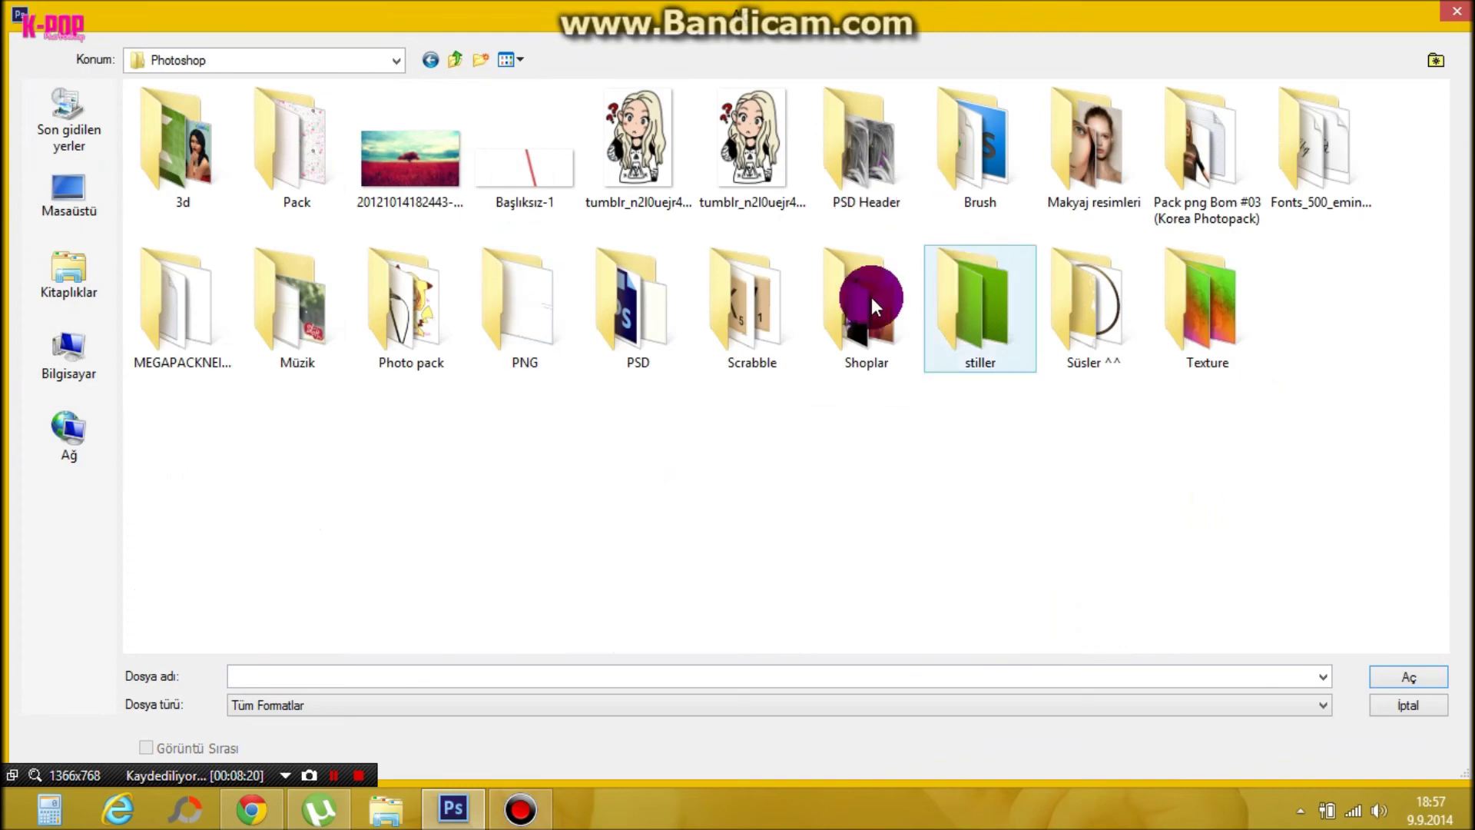
double_click(638, 308)
double_click(320, 132)
double_click(889, 201)
- Copy the Jojo's PSD group onto the portrait, close the PSD, and set the group to 67% opacity
drag(464, 78, 458, 164)
click(1034, 337)
drag(1032, 339, 487, 338)
click(1028, 538)
click(460, 484)
drag(1290, 558, 577, 427)
click(456, 163)
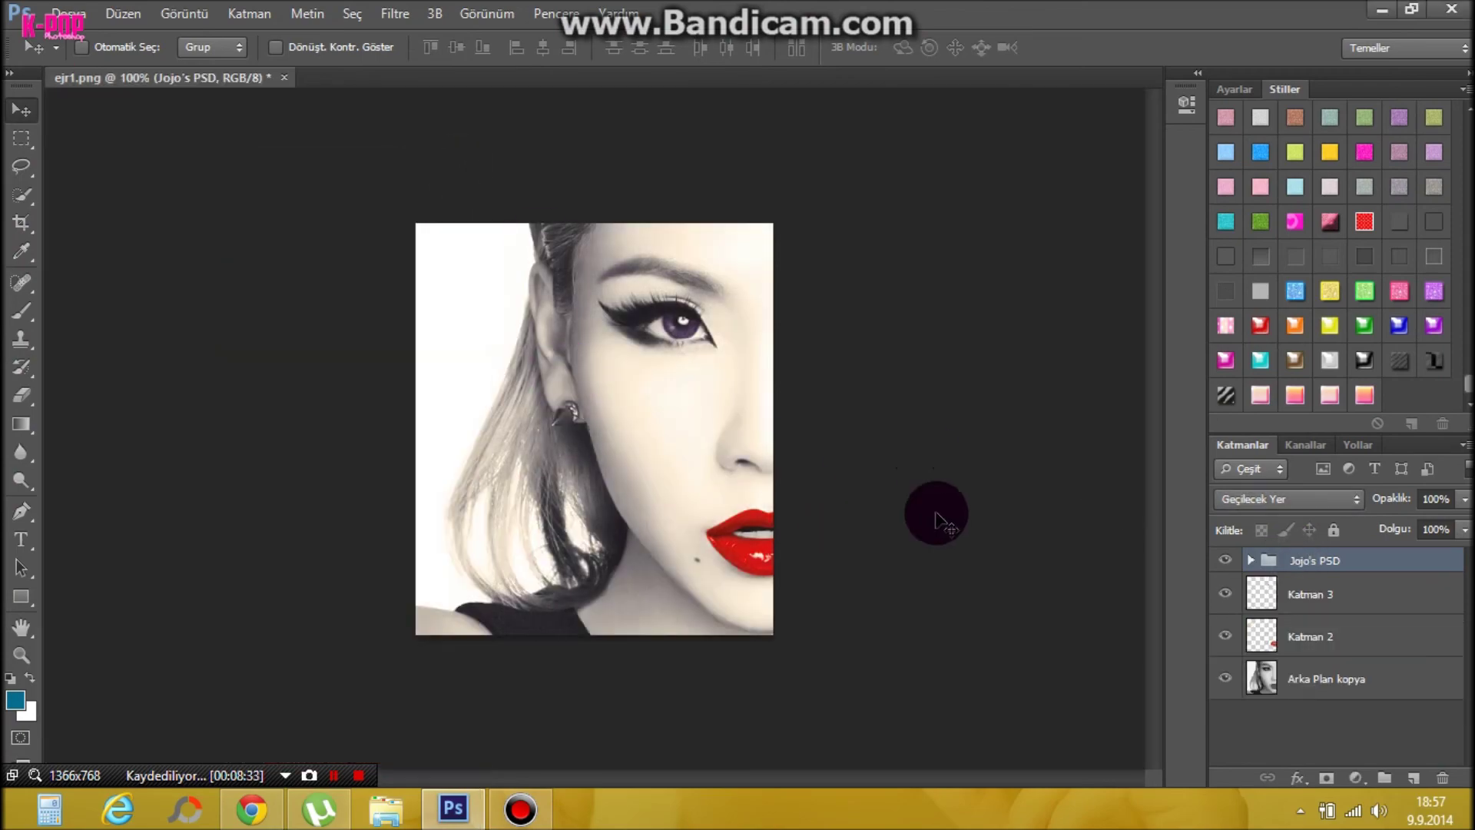
drag(1463, 503, 1426, 520)
- Save the image as a PNG file named 'CL1'
click(738, 455)
click(69, 13)
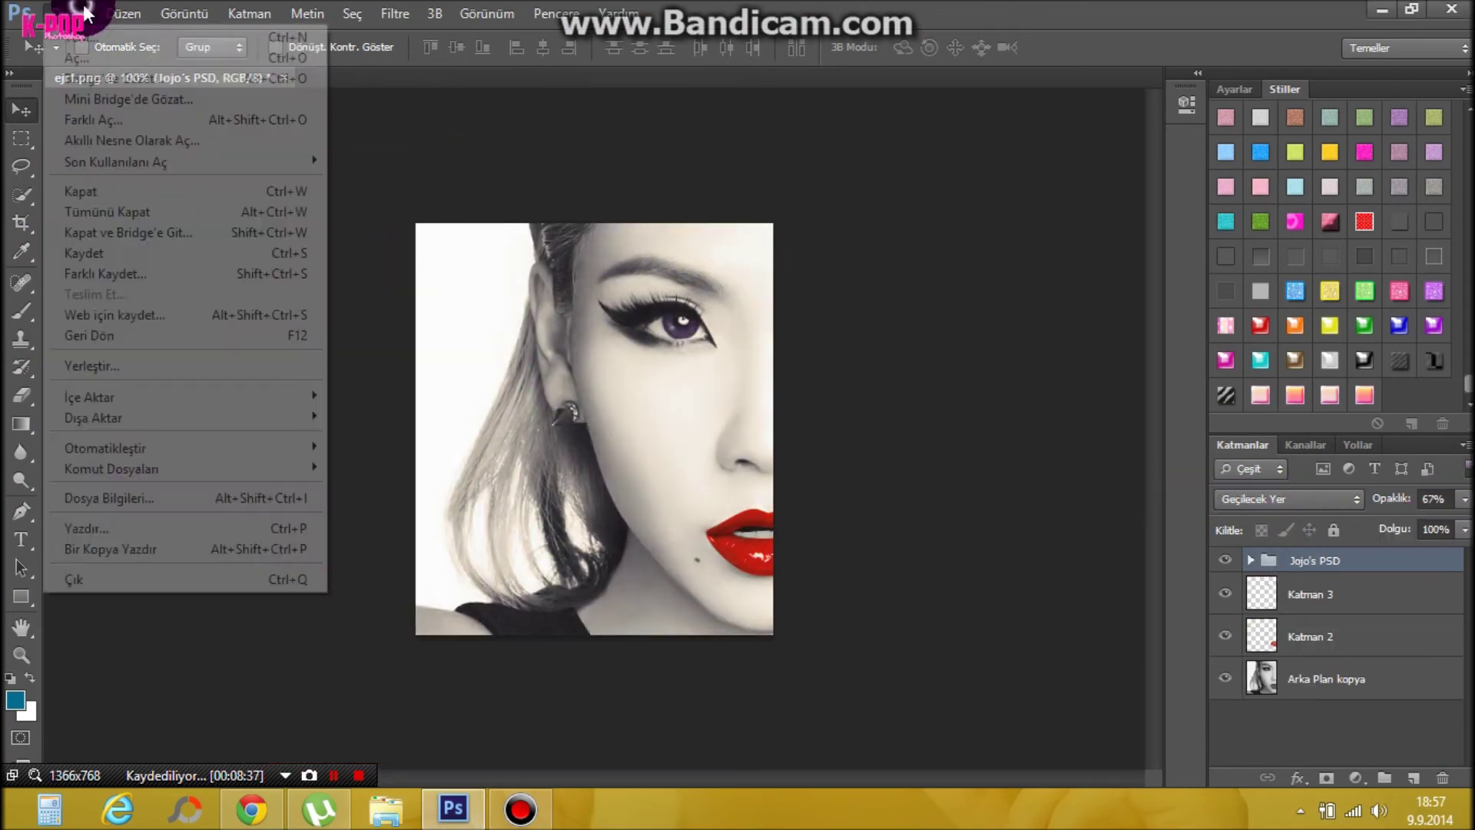
click(107, 270)
click(278, 518)
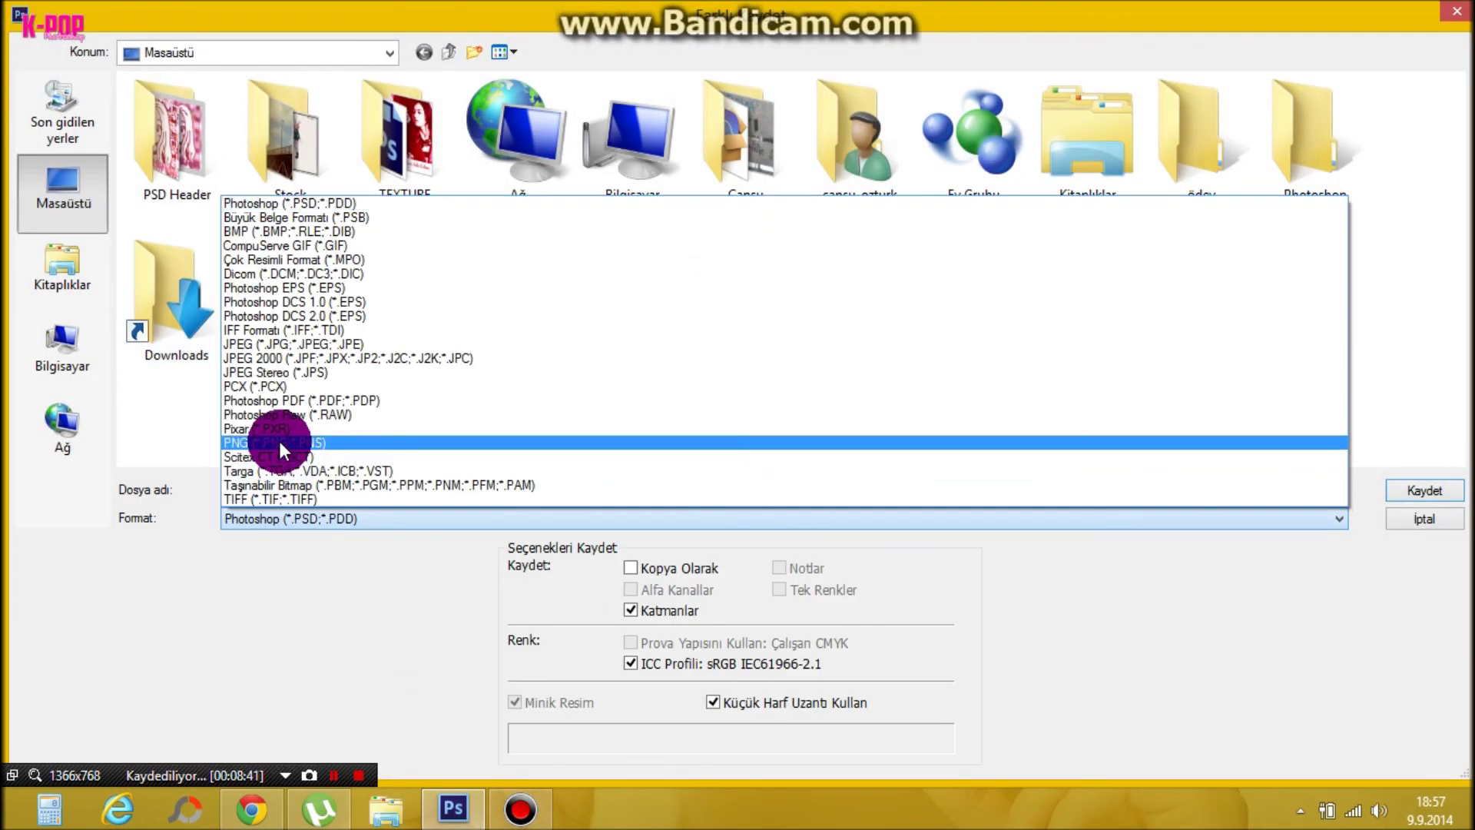
click(278, 438)
key(BackSpace)
text(CL1)
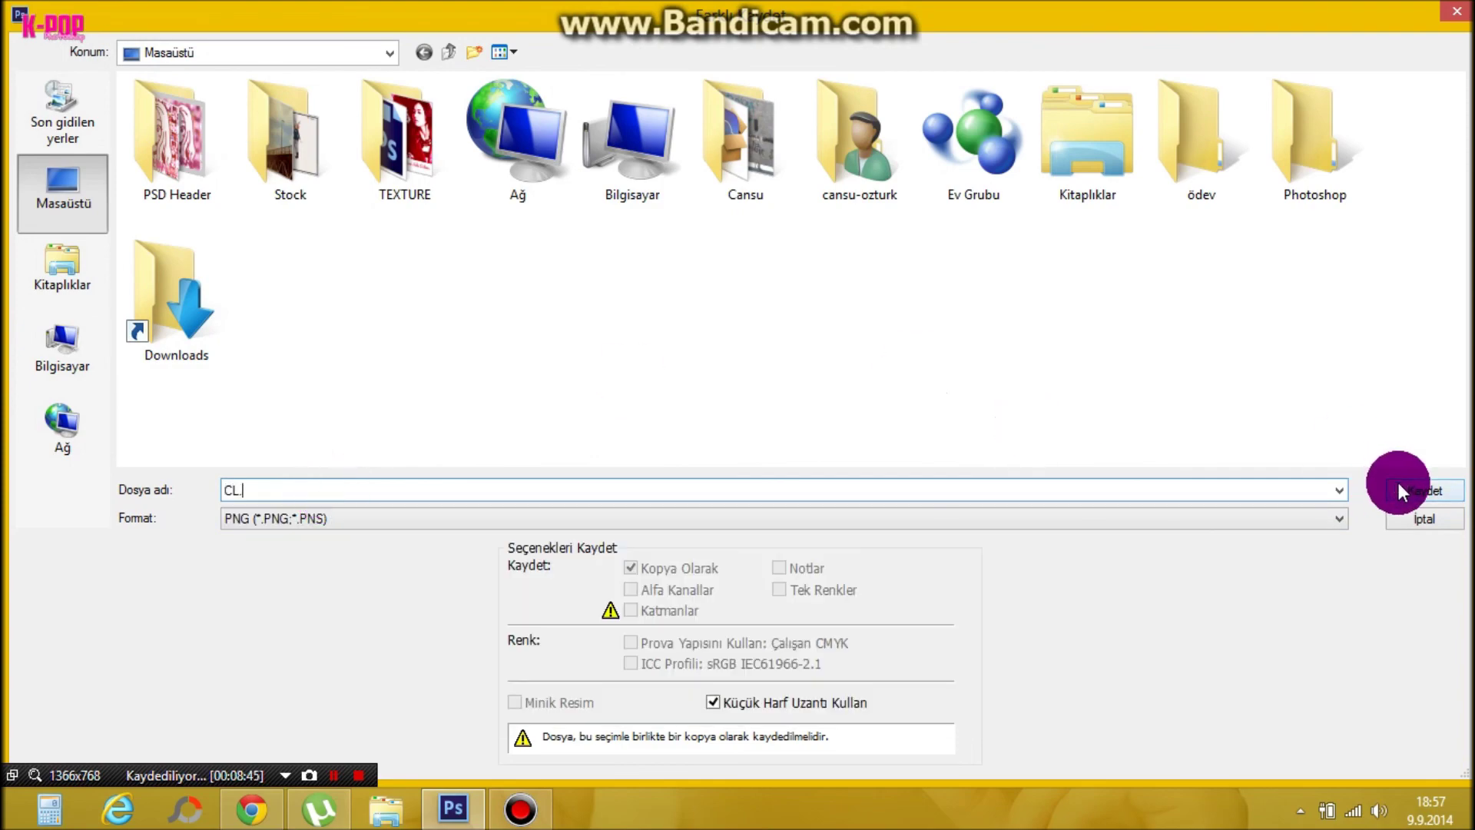